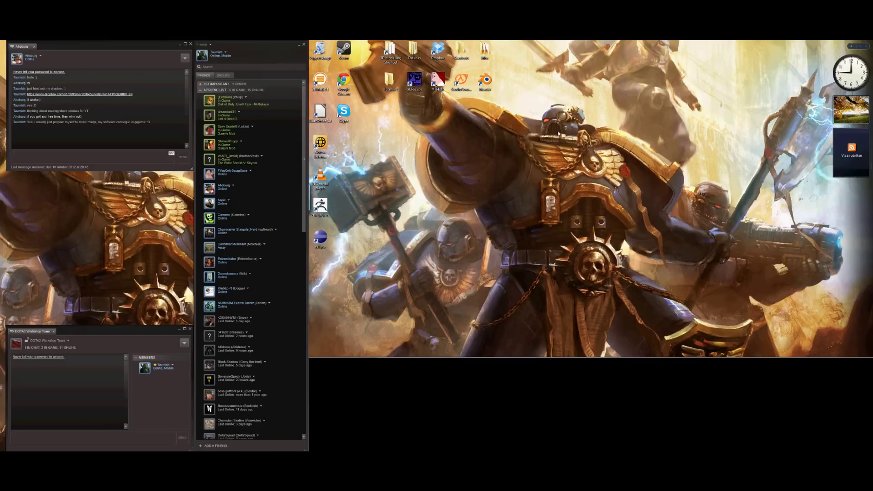
# Step: Highlight the desktop tool shortcuts, including StudioCompiler, Blender, VTFEdit and GCFScape
pyautogui.moveTo(508, 99); pyautogui.dragTo(376, 68)
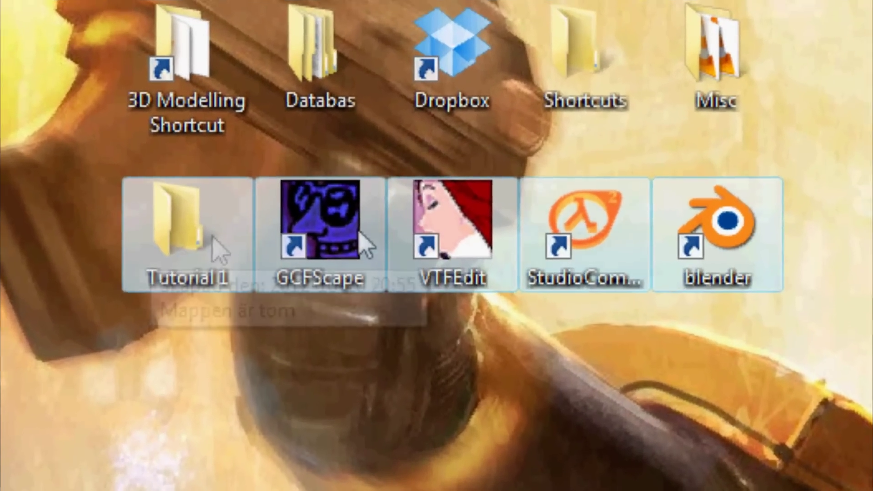
pyautogui.moveTo(574, 159); pyautogui.dragTo(492, 127)
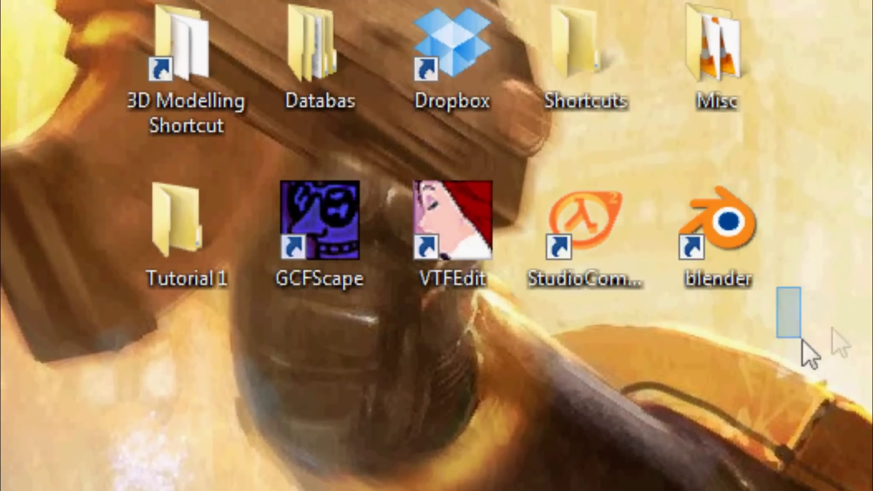
pyautogui.moveTo(585, 251); pyautogui.dragTo(266, 184)
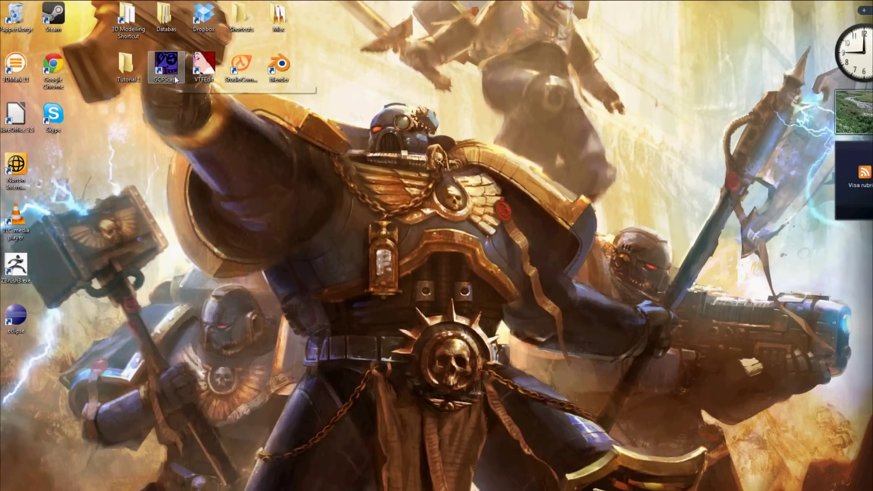
# Step: Launch GCFScape and browse the open-package dialog to D:\Program Files (x86)
pyautogui.doubleClick(173, 75)
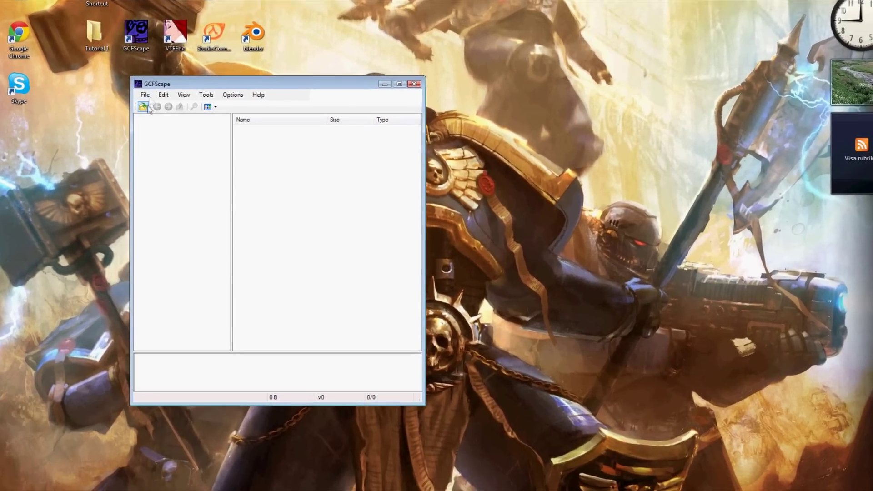
pyautogui.click(81, 53)
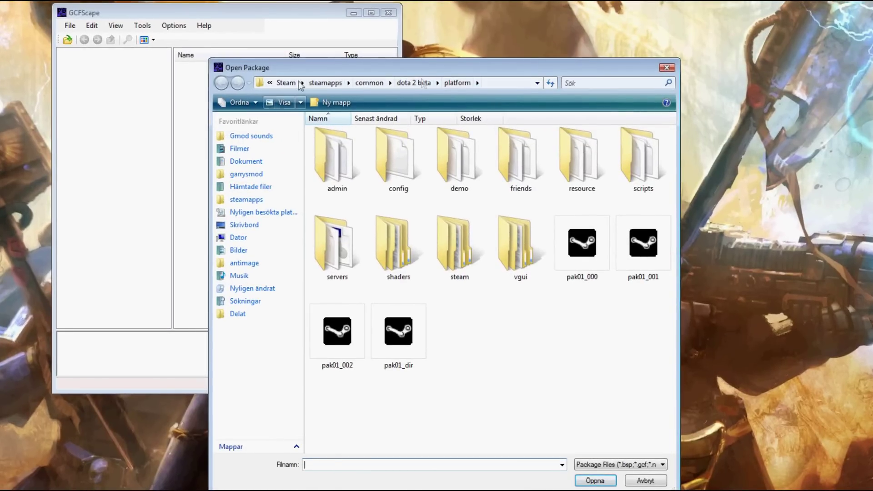
pyautogui.click(281, 84)
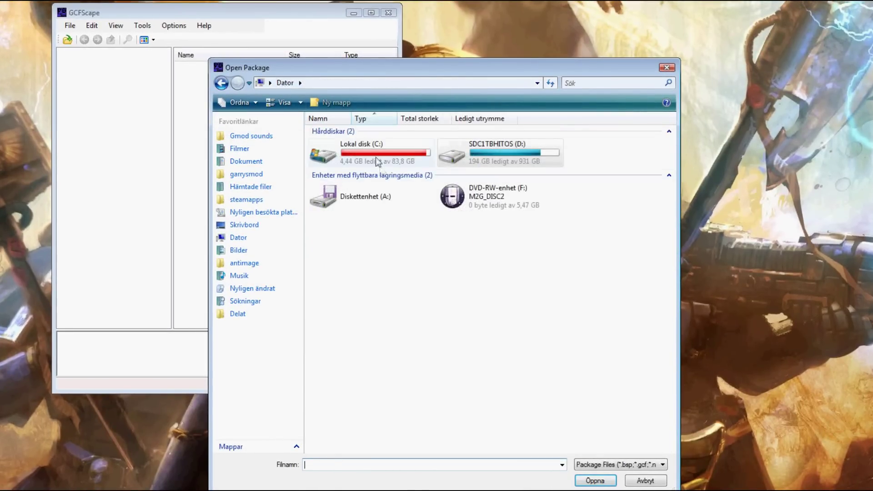
pyautogui.doubleClick(476, 161)
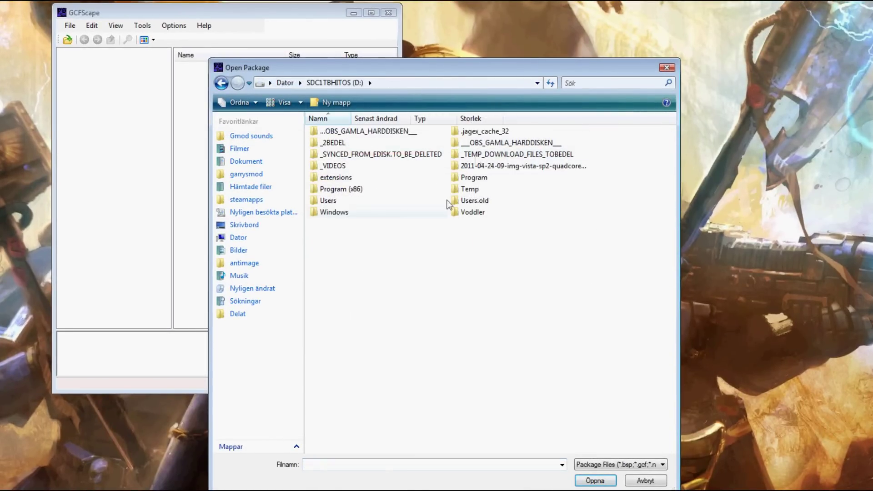
pyautogui.doubleClick(368, 190)
pyautogui.scroll(-5, 584, 276)
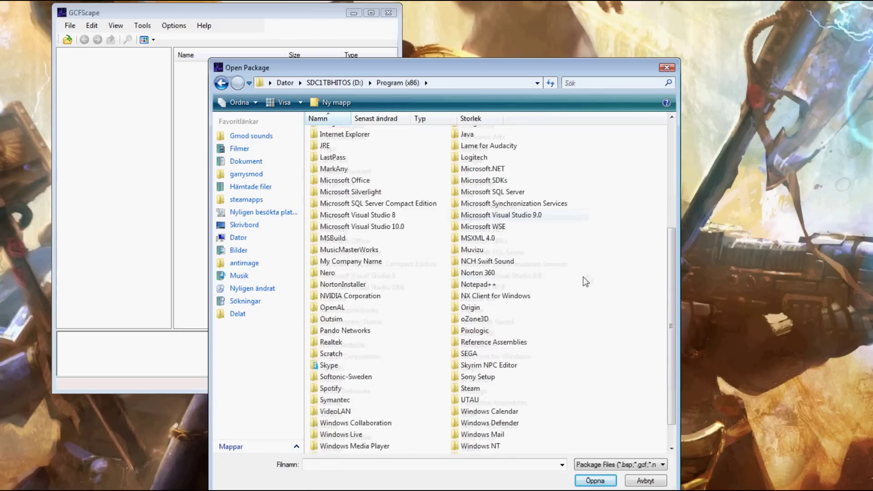
# Step: Browse through Steam\steamapps\common\dota 2 beta\dota and open pak01_dir
pyautogui.doubleClick(470, 389)
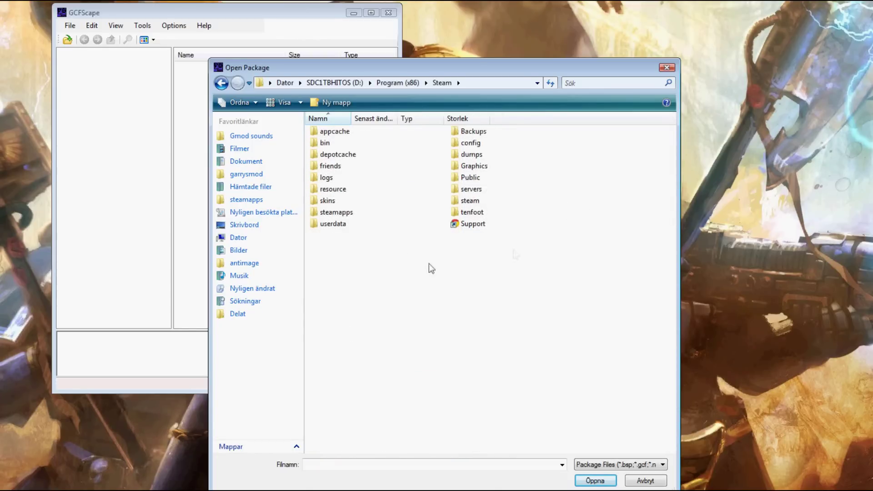
pyautogui.doubleClick(378, 214)
pyautogui.doubleClick(376, 135)
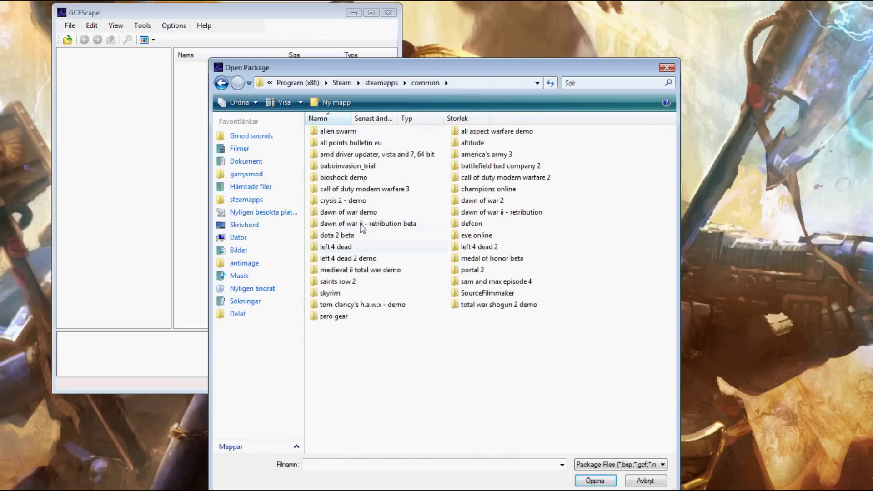
pyautogui.doubleClick(368, 236)
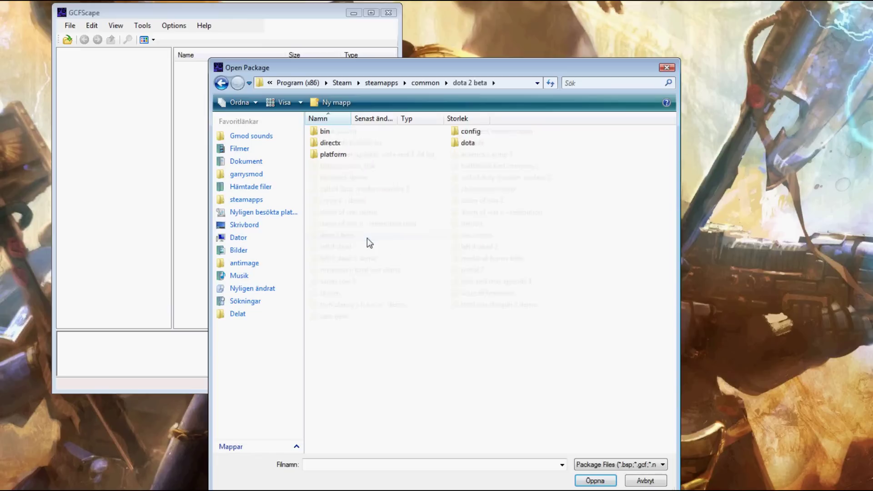
pyautogui.doubleClick(472, 144)
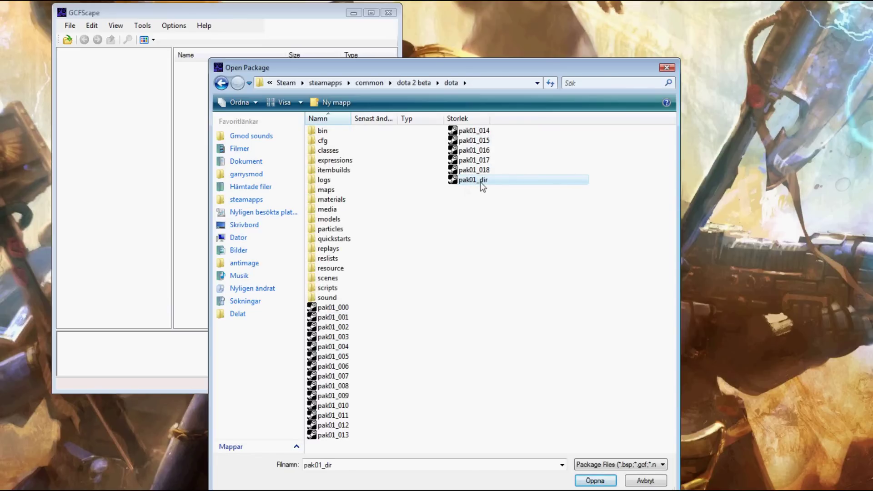
pyautogui.click(591, 482)
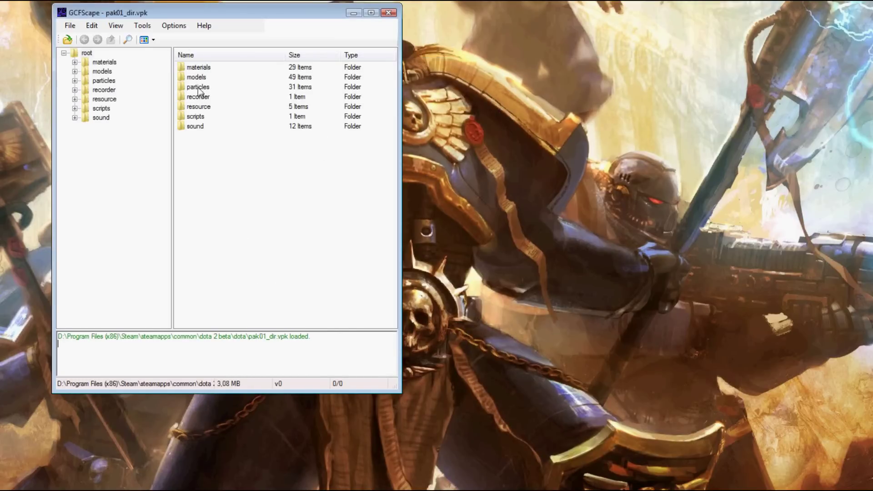
# Step: Choose Extract on the package's root folder
pyautogui.hotkey('ctrl', 'a')
pyautogui.click(195, 158)
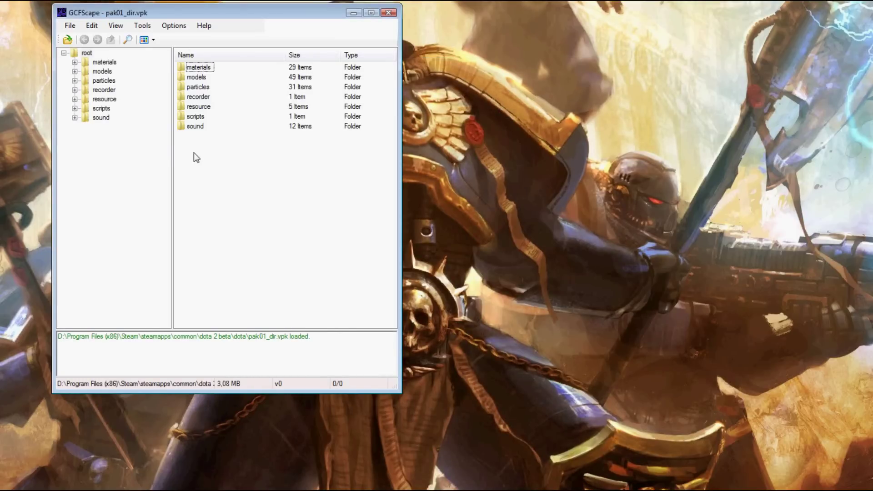
pyautogui.rightClick(86, 53)
pyautogui.click(138, 60)
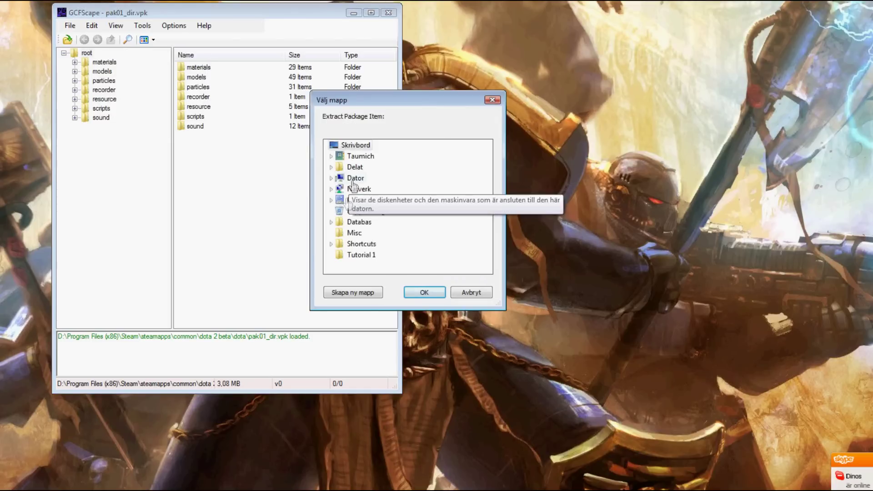
# Step: Create an Imports folder in Desktop\Tutorial 1 and extract the package into it
pyautogui.click(362, 255)
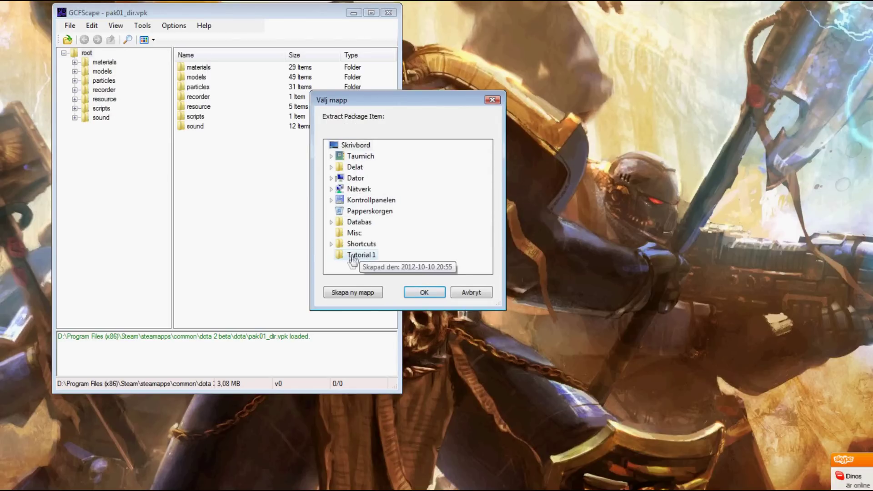
pyautogui.click(423, 293)
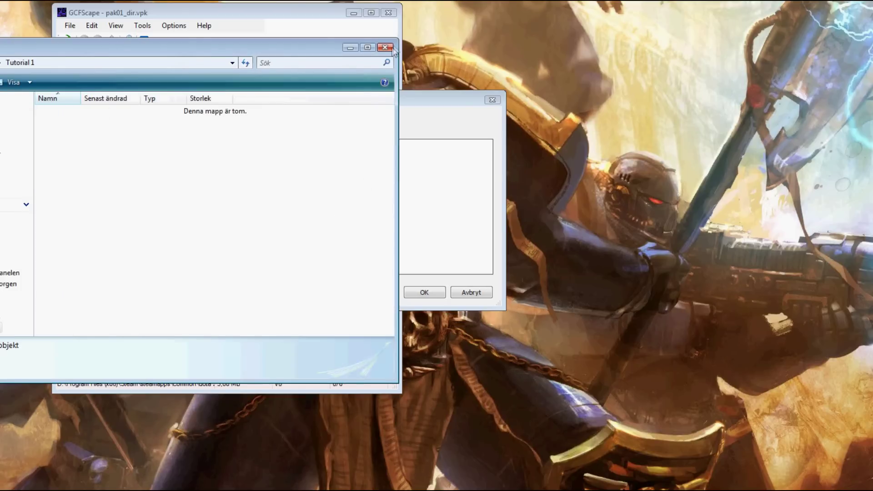
pyautogui.click(386, 47)
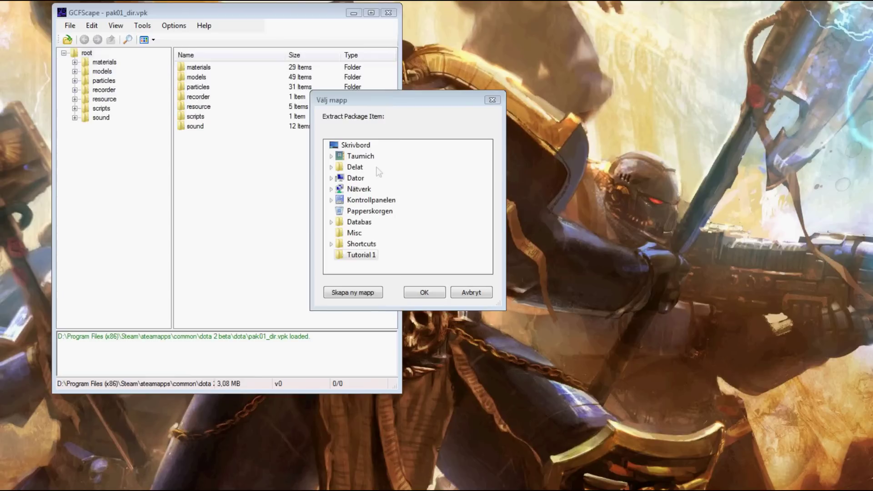
pyautogui.click(424, 292)
pyautogui.rightClick(63, 118)
pyautogui.click(257, 268)
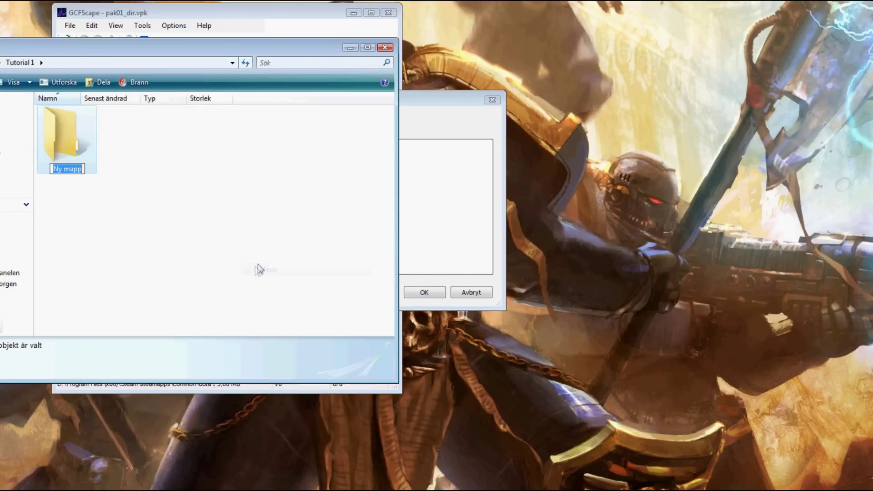
pyautogui.write('Imports')
pyautogui.click(260, 164)
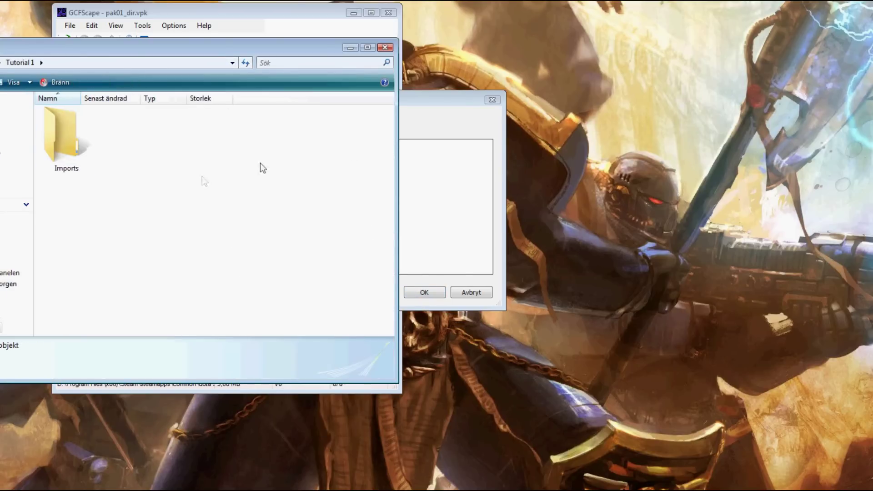
pyautogui.click(444, 205)
pyautogui.scroll(-5, 496, 192)
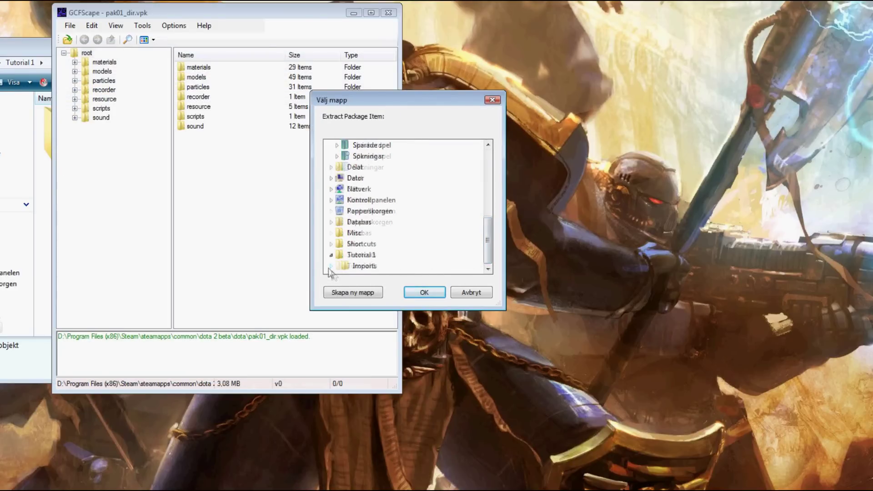
pyautogui.click(423, 294)
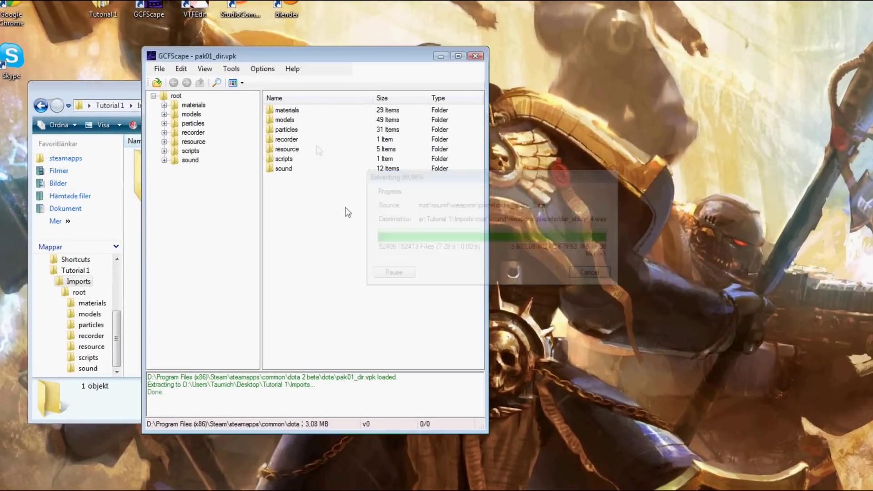
# Step: Show Imports\root\models\heroes in List view and move the Explorer window aside
pyautogui.click(128, 90)
pyautogui.doubleClick(167, 198)
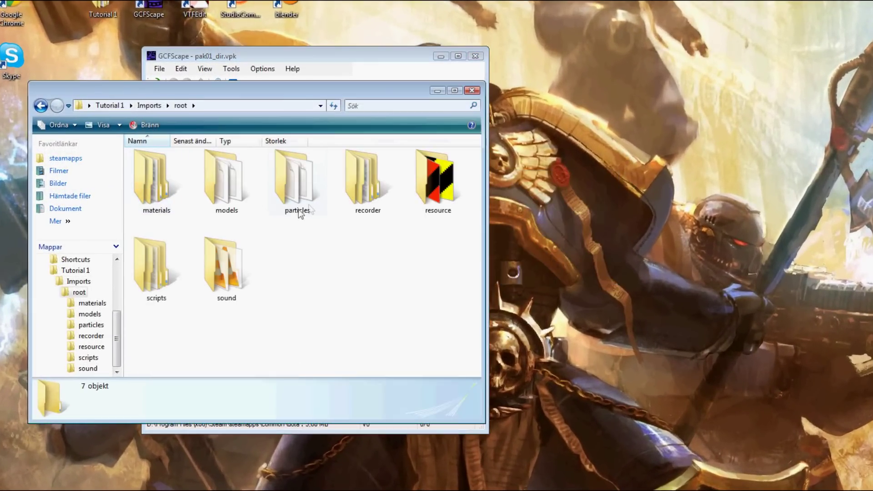
pyautogui.doubleClick(227, 181)
pyautogui.doubleClick(227, 269)
pyautogui.scroll(-3, 285, 223)
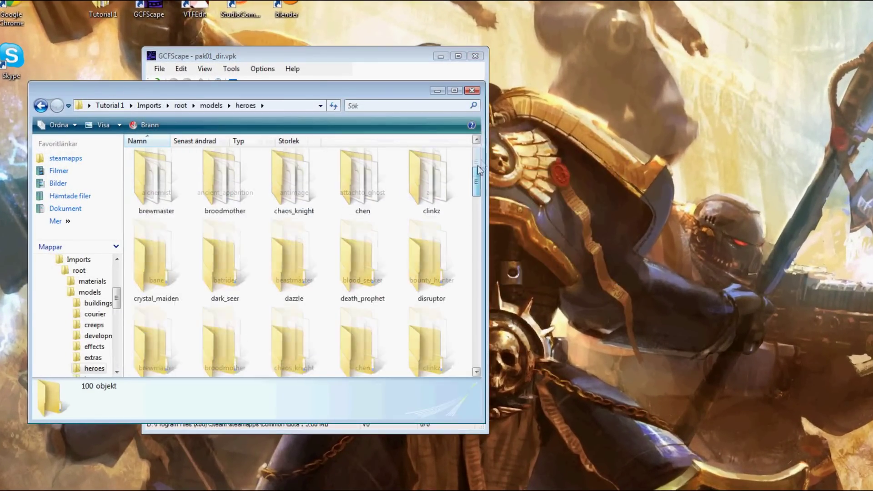
pyautogui.scroll(-3, 462, 332)
pyautogui.scroll(6, 462, 332)
pyautogui.click(119, 125)
pyautogui.moveTo(124, 129); pyautogui.dragTo(125, 187)
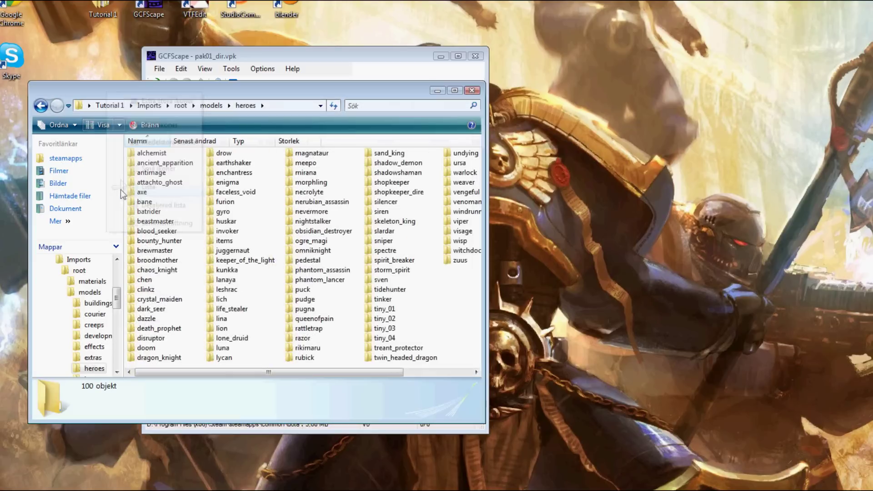
pyautogui.moveTo(299, 94); pyautogui.dragTo(606, 133)
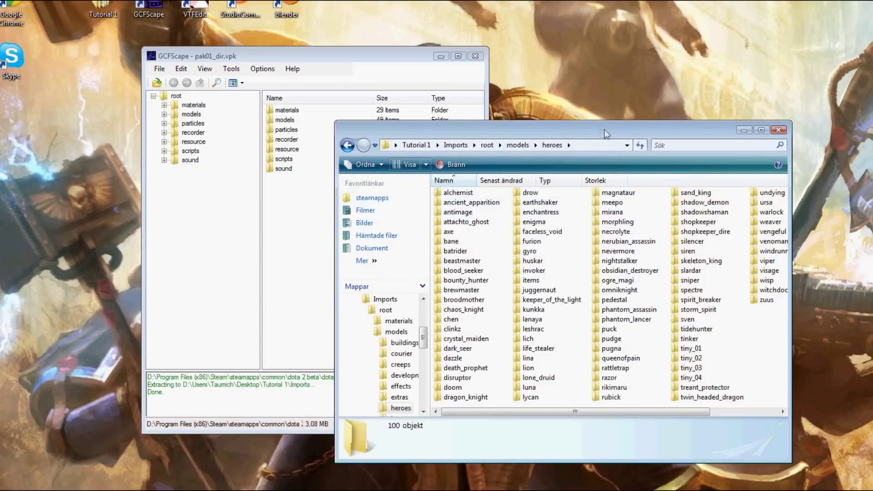
# Step: Move the axe hero folder from heroes into Tutorial 1
pyautogui.doubleClick(460, 234)
pyautogui.press('BackSpace')
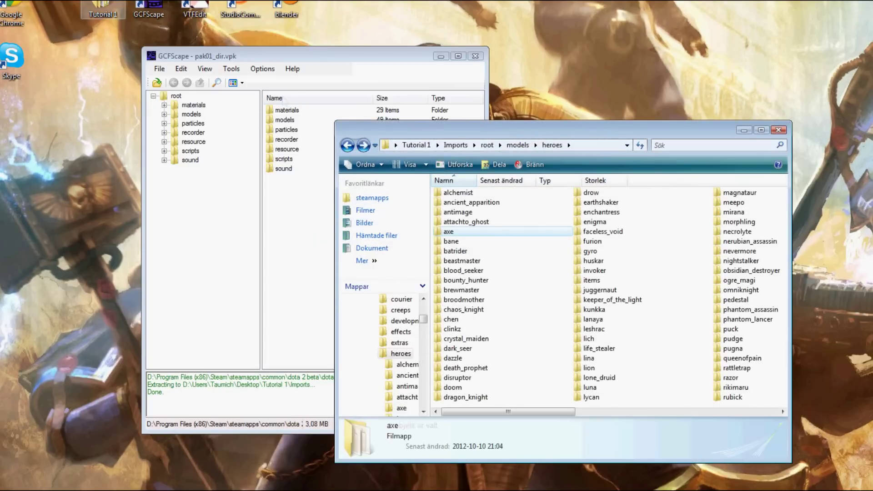
pyautogui.moveTo(518, 129); pyautogui.dragTo(609, 127)
pyautogui.moveTo(554, 232); pyautogui.dragTo(298, 196)
# Step: Create a new folder named 'axe exported' in Tutorial 1
pyautogui.rightClick(285, 196)
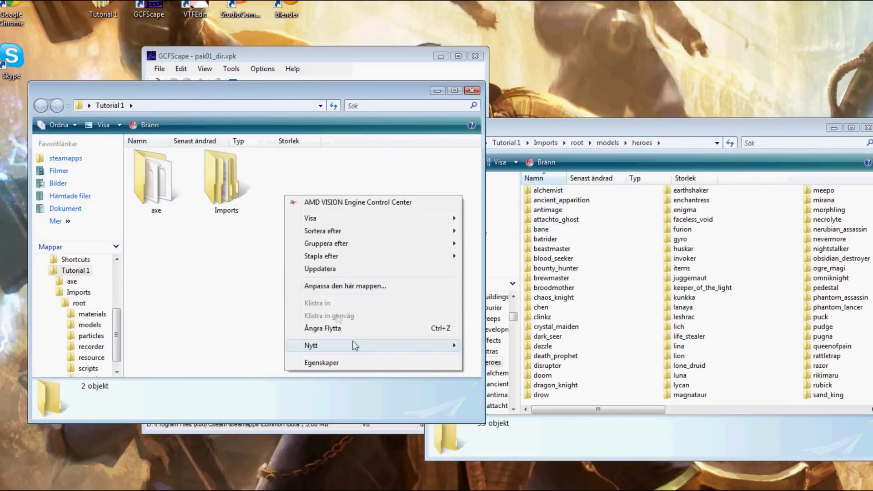
pyautogui.moveTo(322, 345)
pyautogui.click(477, 349)
pyautogui.write('axe mod')
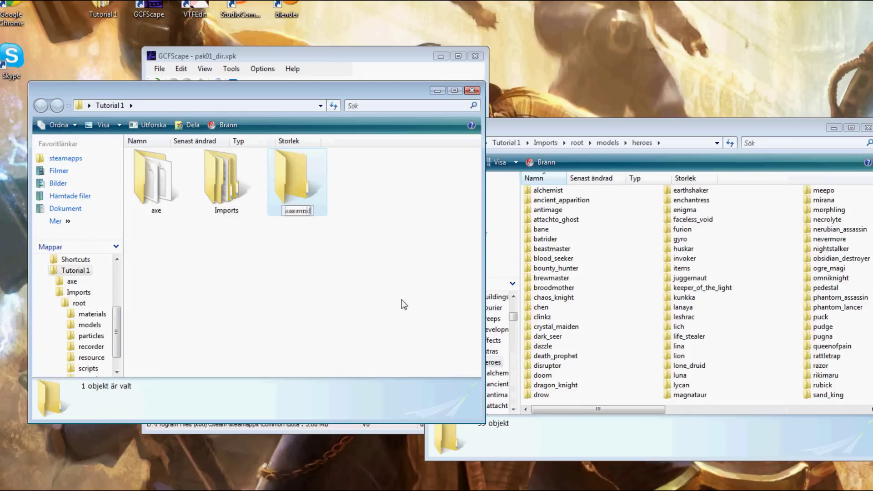
pyautogui.write('e')
pyautogui.press('BackSpace')
pyautogui.press('BackSpace')
pyautogui.press('BackSpace')
pyautogui.write('exp')
pyautogui.write('orted')
pyautogui.press('Return')
# Step: Rename the axe folder to 'axe MDL' and launch the MDL decompiler
pyautogui.click(159, 205)
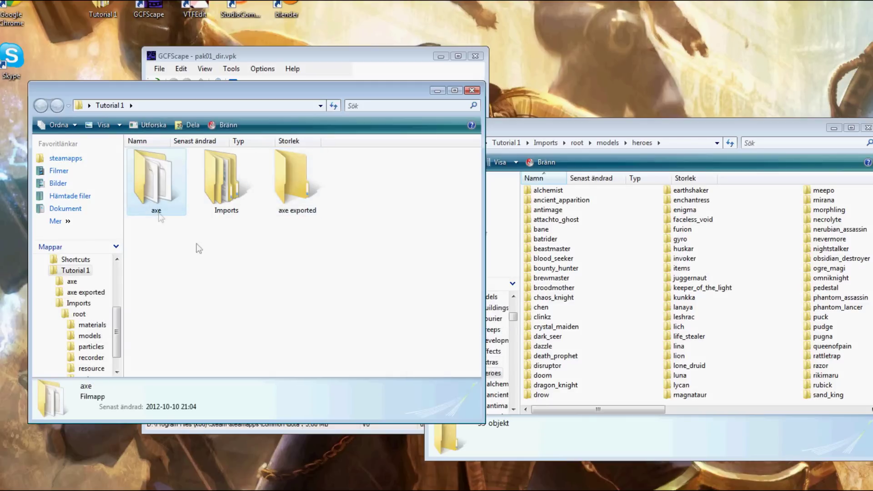
pyautogui.write('DL')
pyautogui.press('Return')
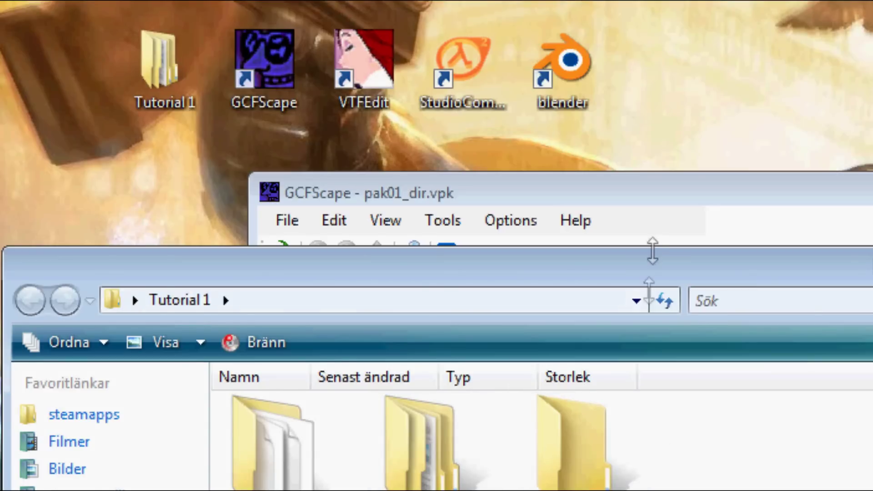
pyautogui.moveTo(652, 251); pyautogui.dragTo(662, 297)
pyautogui.doubleClick(463, 76)
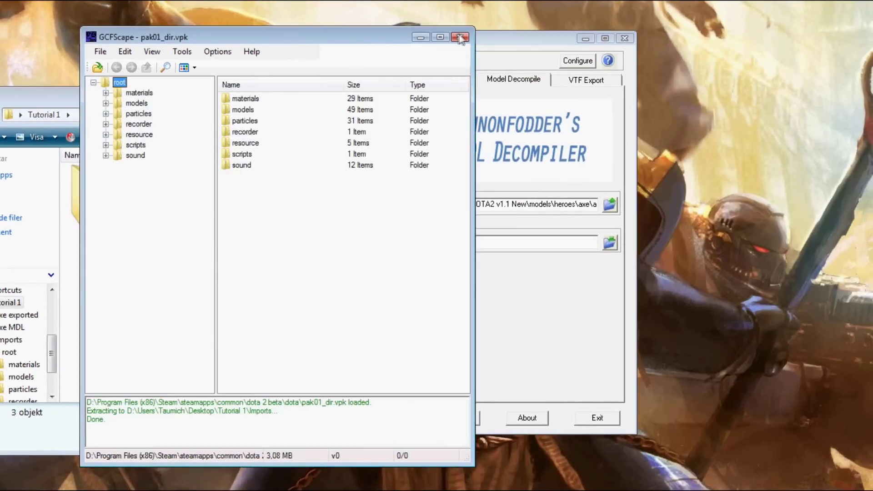
# Step: Set Tutorial 1\axe MDL\axe.mdl as the model file to decompile
pyautogui.moveTo(464, 34); pyautogui.dragTo(660, 50)
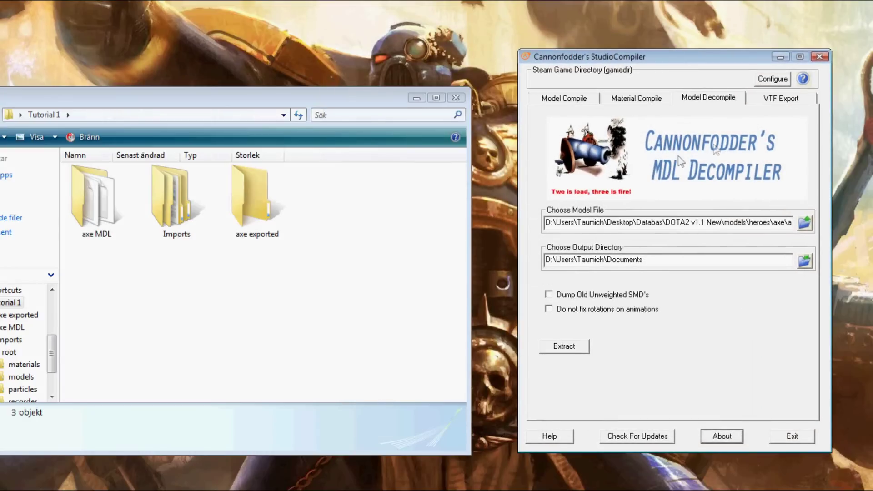
pyautogui.click(805, 224)
pyautogui.click(527, 213)
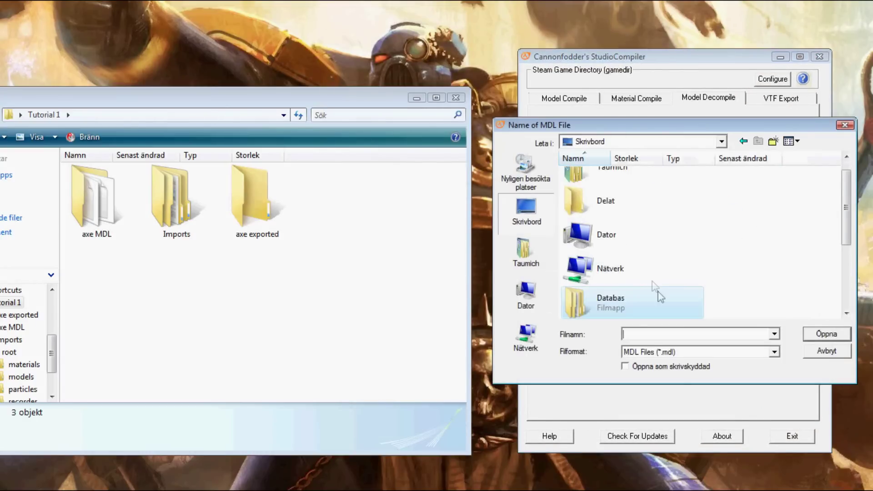
pyautogui.scroll(-3, 655, 273)
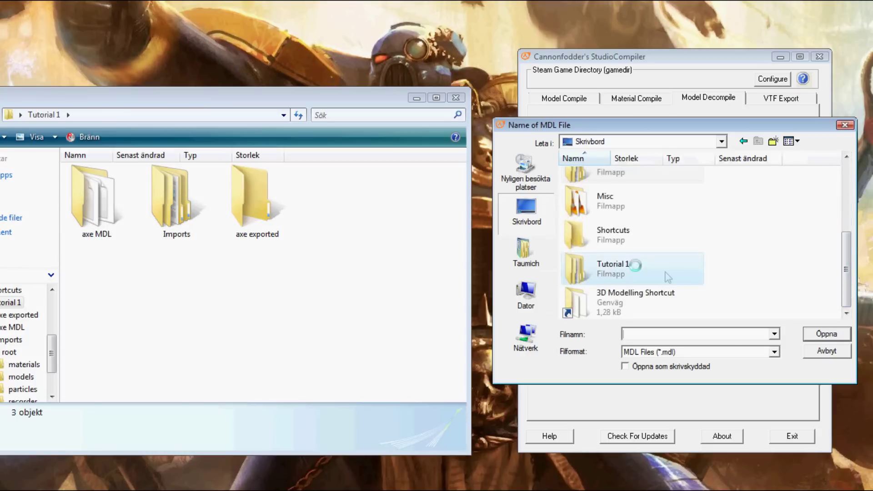
pyautogui.doubleClick(634, 267)
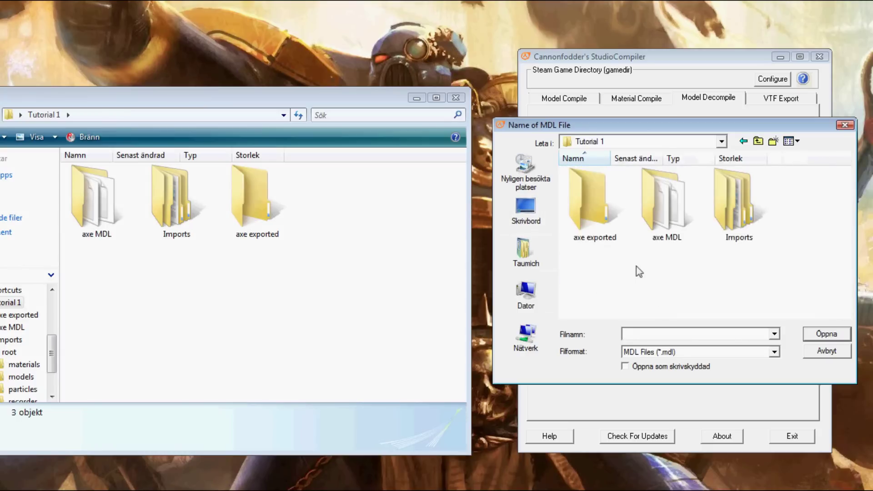
pyautogui.doubleClick(682, 232)
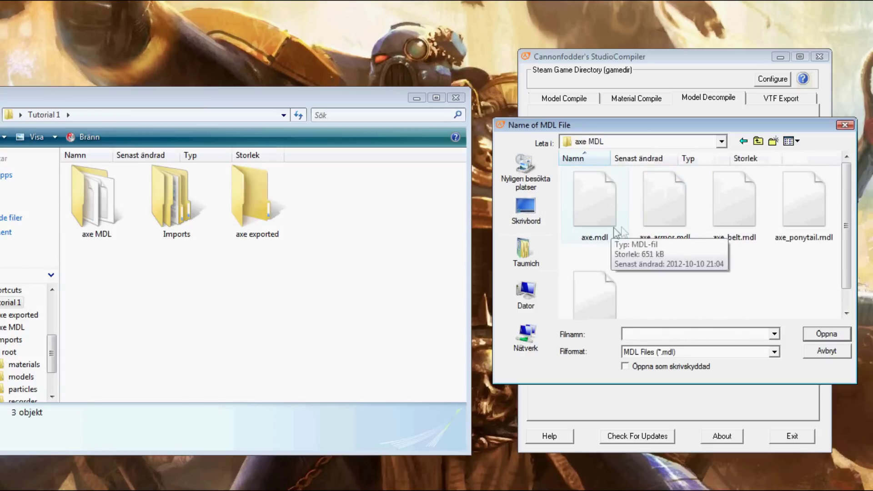
pyautogui.click(601, 237)
pyautogui.doubleClick(85, 223)
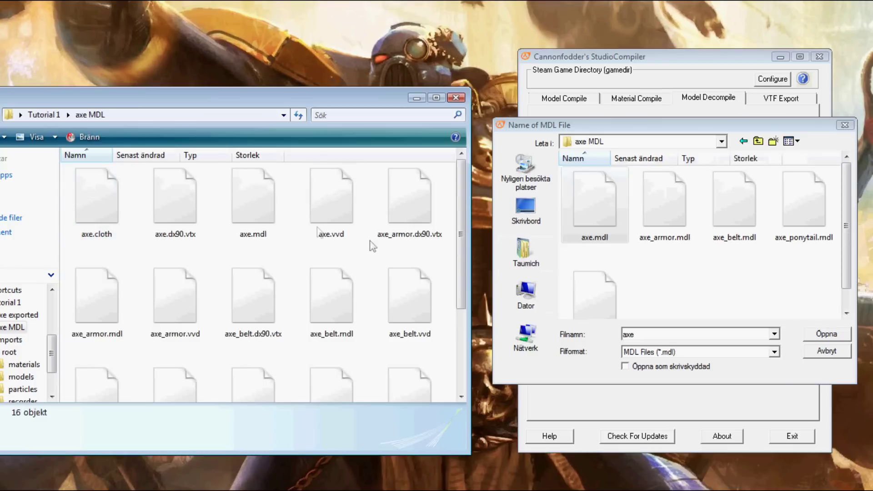
pyautogui.click(826, 333)
# Step: Paste the axe exported folder path as Output Directory and run Extract
pyautogui.click(805, 221)
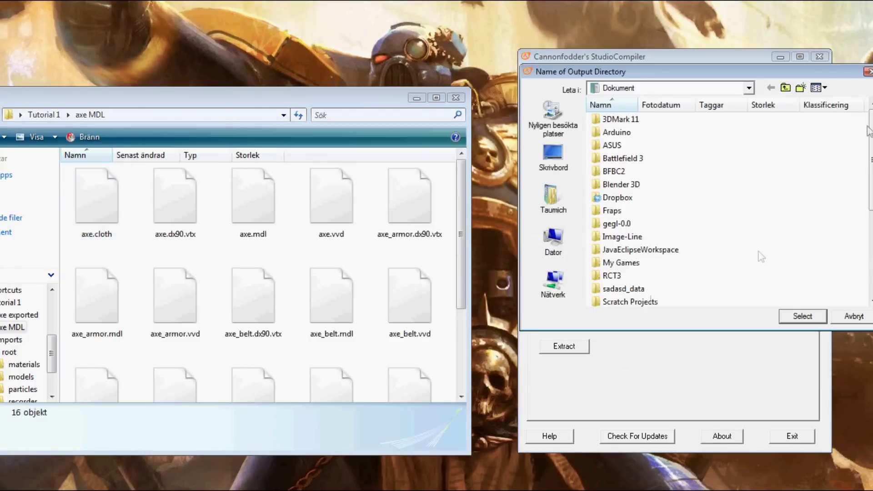
pyautogui.click(802, 316)
pyautogui.click(43, 115)
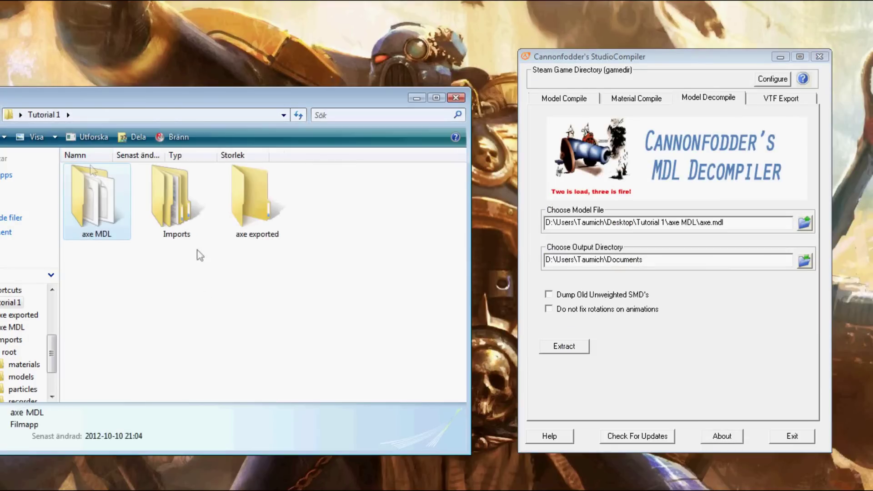
pyautogui.doubleClick(264, 225)
pyautogui.click(171, 115)
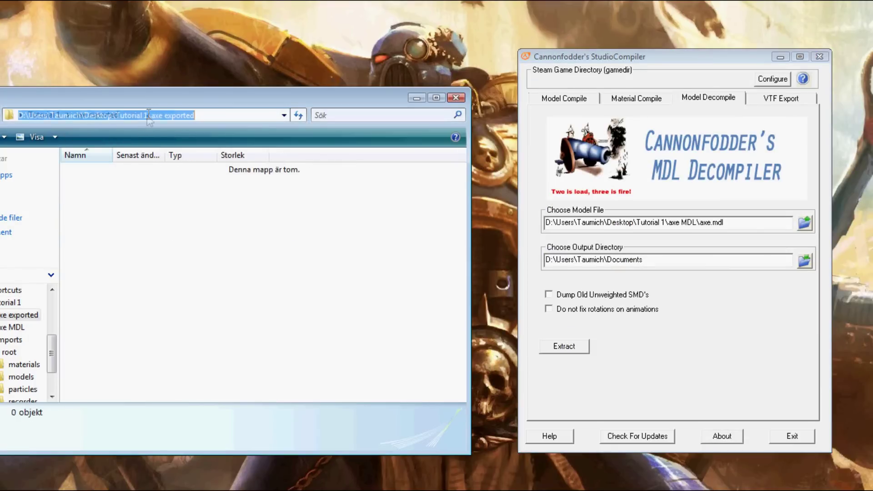
pyautogui.click(667, 253)
pyautogui.moveTo(667, 254); pyautogui.dragTo(539, 257)
pyautogui.write('D:\\Users\\Taumich\\Desktop\\Tutorial 1\\axe exported')
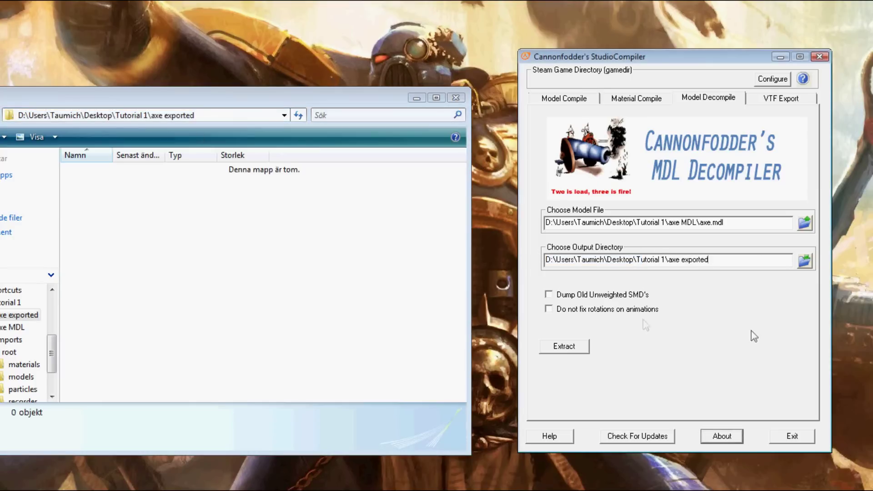
pyautogui.click(565, 347)
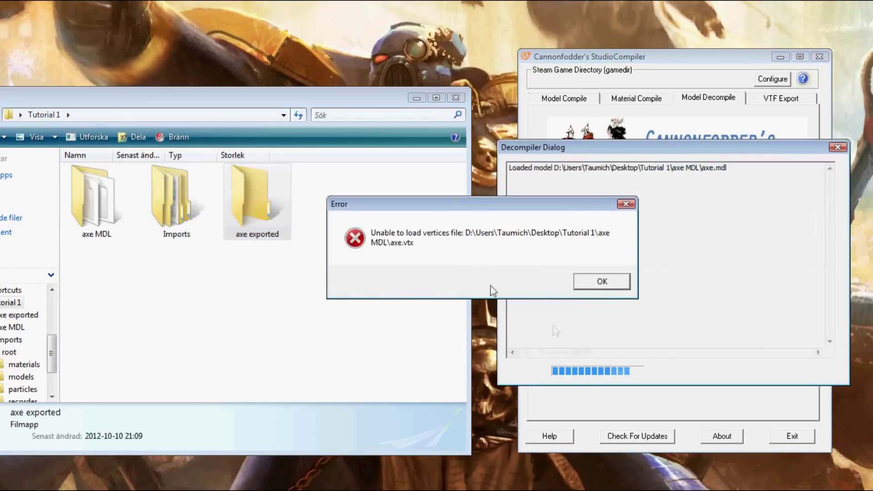
# Step: Dismiss the error and rename axe.dx90.vtx to axe.dx80.vtx
pyautogui.click(588, 282)
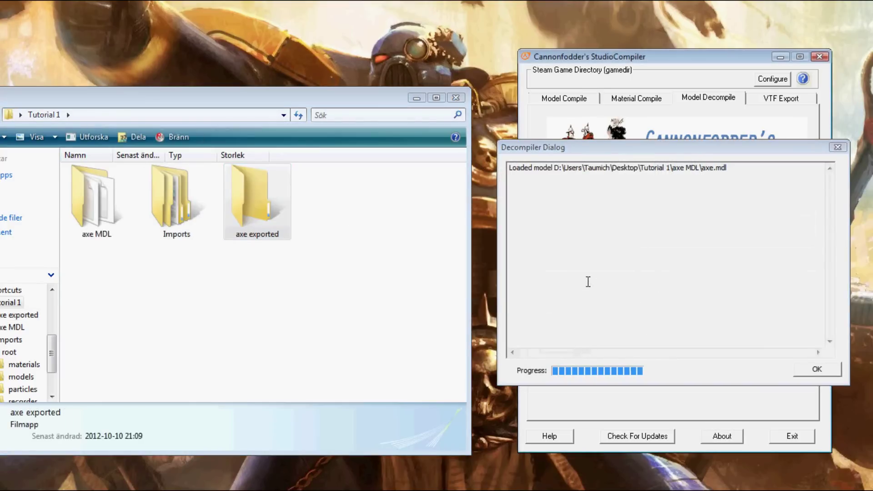
pyautogui.click(838, 147)
pyautogui.doubleClick(103, 204)
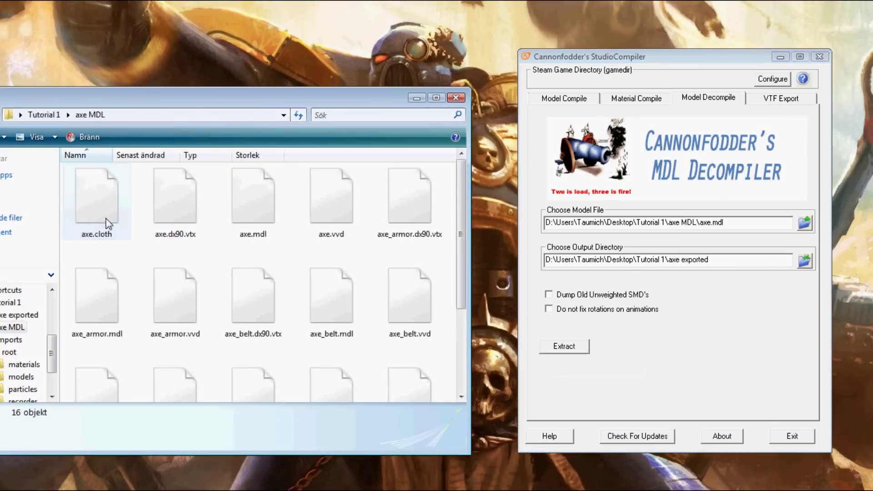
pyautogui.click(179, 241)
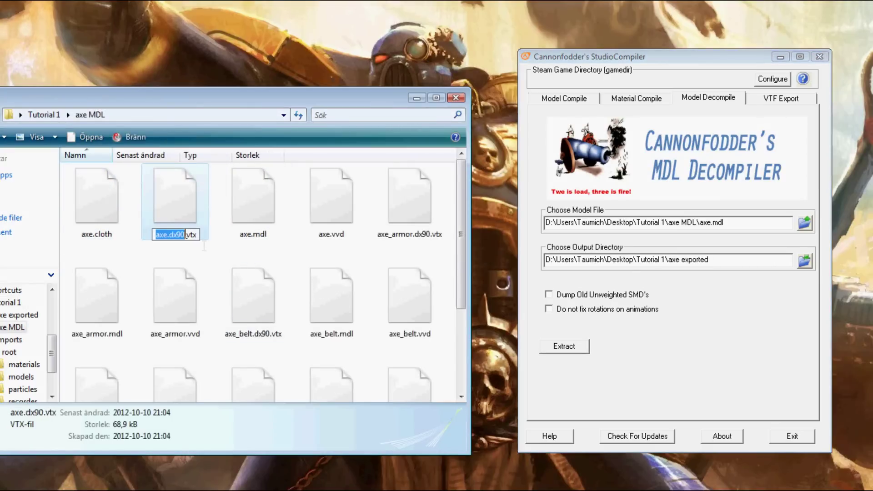
pyautogui.press('BackSpace')
pyautogui.write('8')
pyautogui.press('BackSpace')
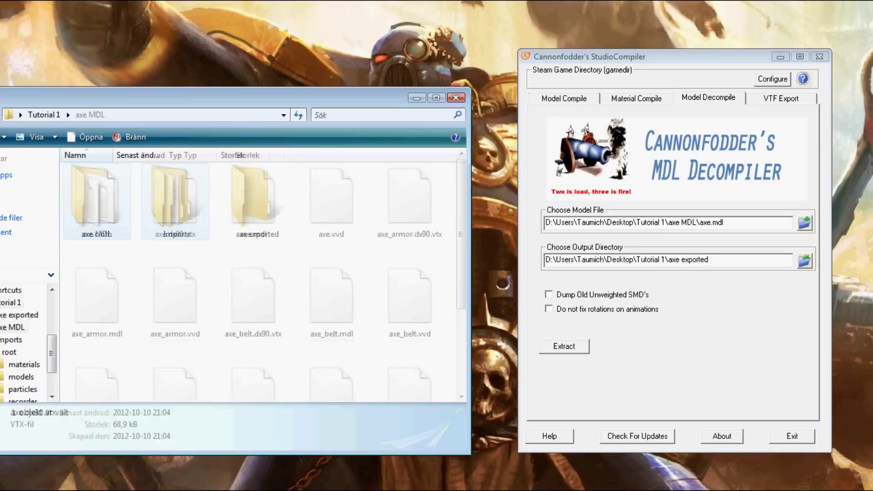
# Step: Reselect axe.mdl, extract again, and open the filled axe exported folder
pyautogui.click(804, 223)
pyautogui.click(600, 228)
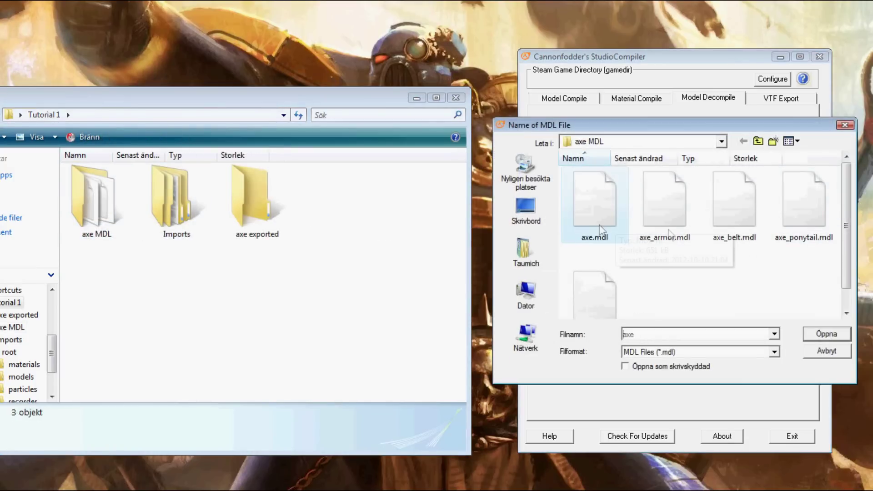
pyautogui.click(825, 337)
pyautogui.click(566, 346)
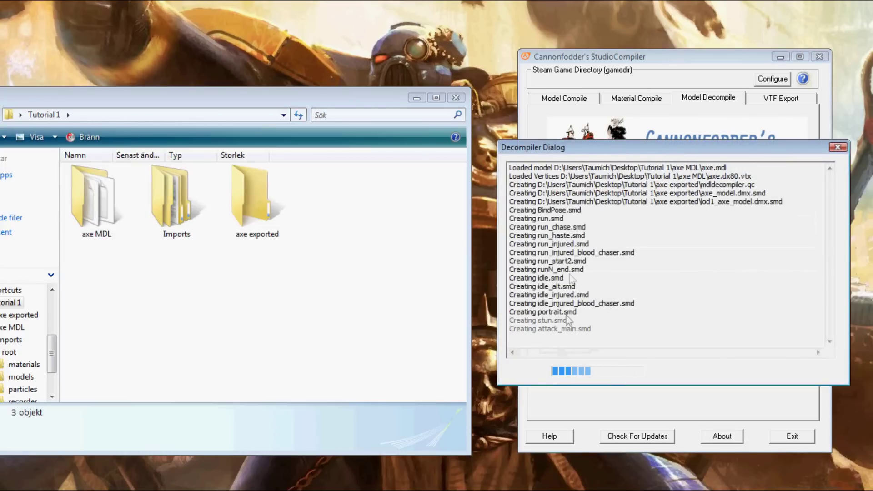
pyautogui.doubleClick(102, 229)
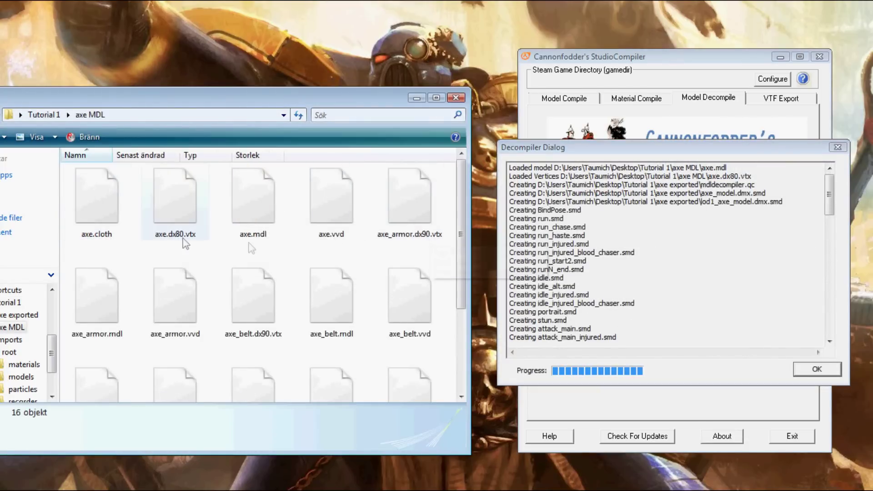
pyautogui.scroll(-1, 447, 236)
pyautogui.scroll(-2, 447, 235)
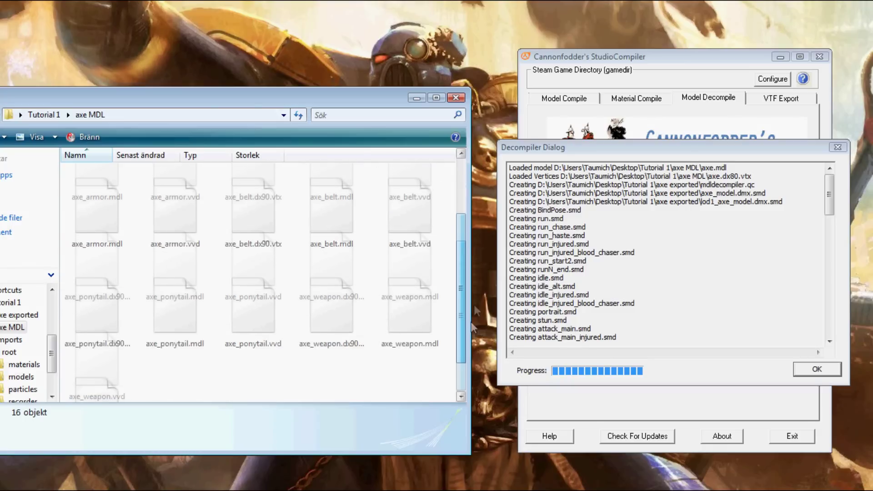
pyautogui.scroll(3, 410, 205)
pyautogui.press('BackSpace')
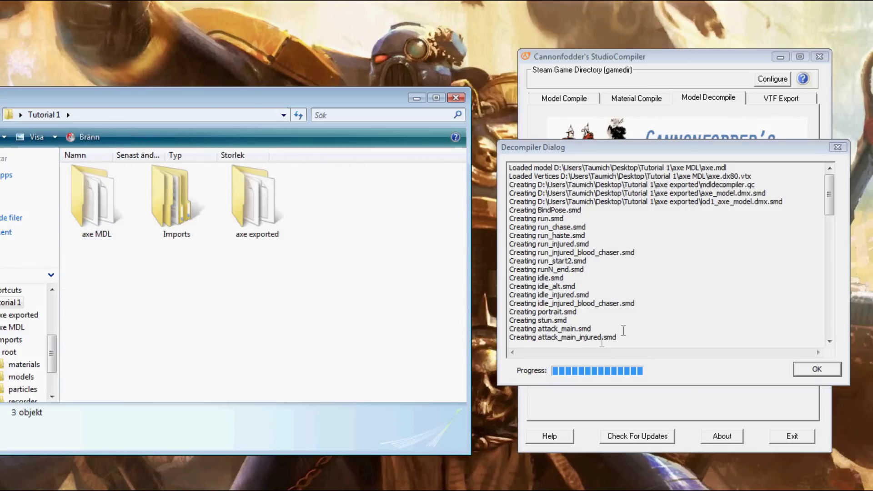
pyautogui.click(818, 370)
pyautogui.doubleClick(257, 205)
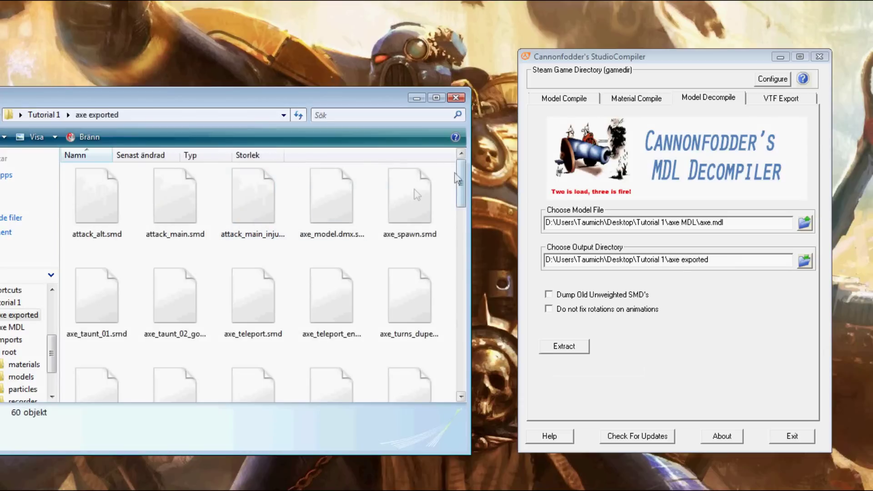
pyautogui.scroll(-2, 417, 194)
pyautogui.scroll(2, 417, 194)
# Step: List the exported files compactly, close StudioCompiler, and return to Tutorial 1
pyautogui.click(34, 139)
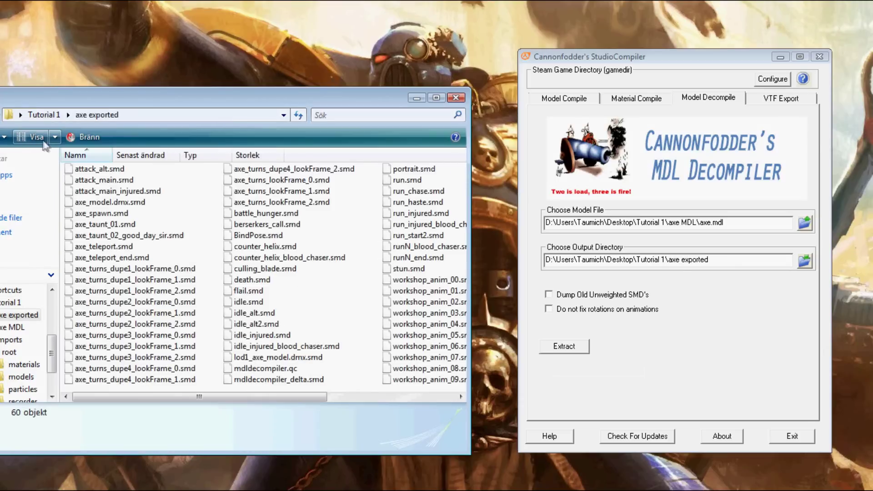
pyautogui.moveTo(228, 395); pyautogui.dragTo(199, 300)
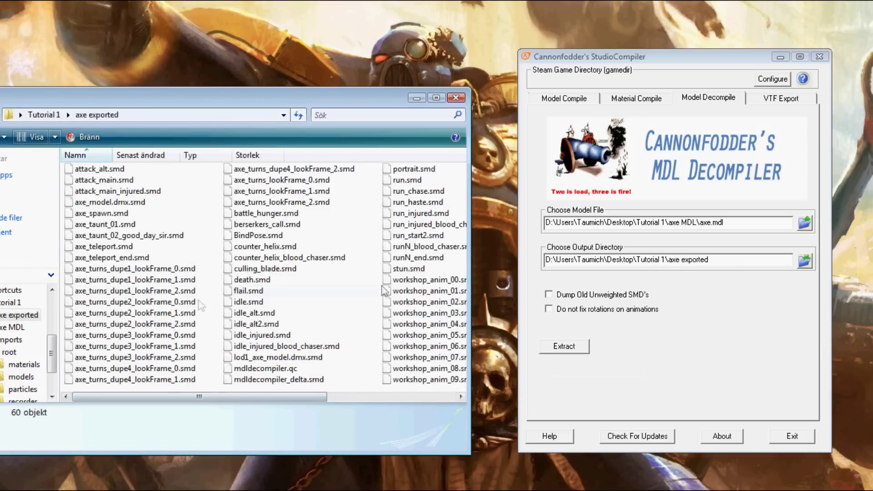
pyautogui.click(737, 324)
pyautogui.click(792, 439)
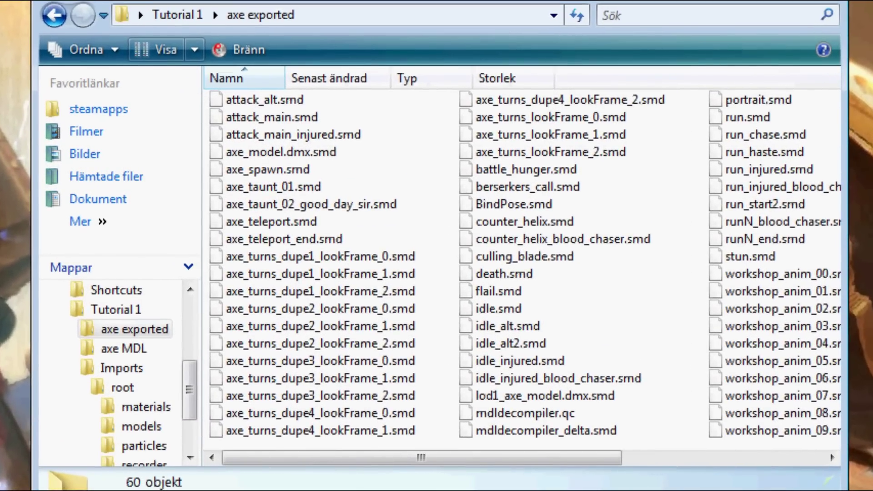
pyautogui.press('BackSpace')
# Step: Create a new folder named Texture in Tutorial 1
pyautogui.rightClick(607, 162)
pyautogui.click(731, 433)
pyautogui.click(559, 433)
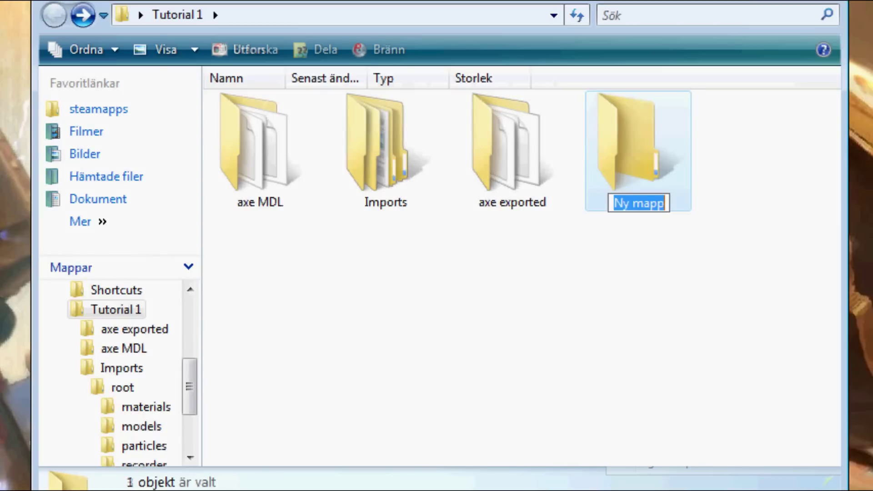
pyautogui.write('Texture')
pyautogui.click(645, 288)
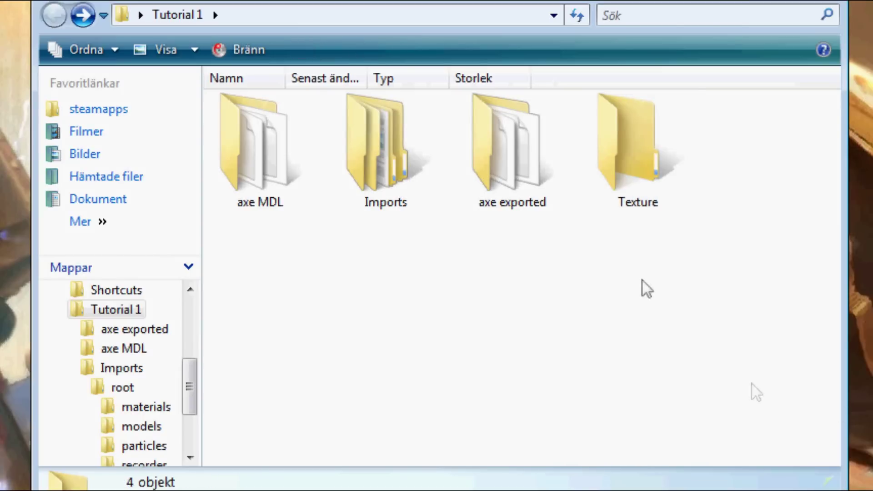
# Step: Open Imports\root\materials\models\heroes\axe to view the axe textures
pyautogui.doubleClick(382, 171)
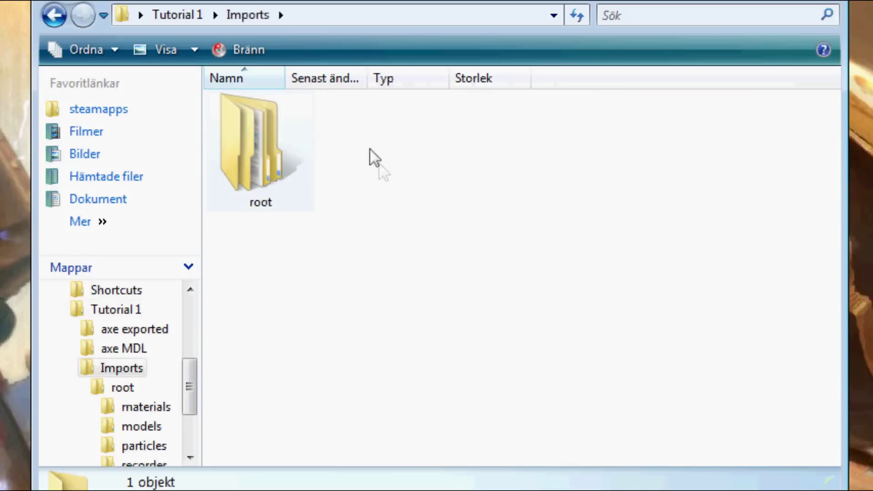
pyautogui.doubleClick(274, 169)
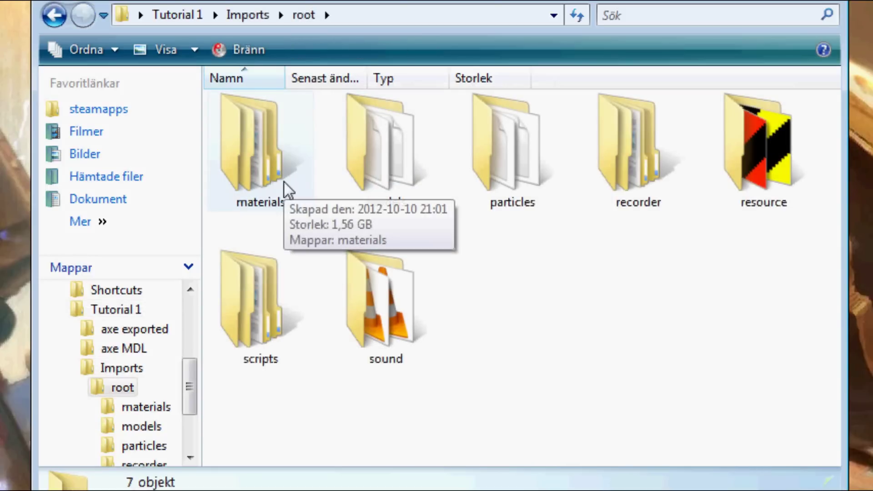
pyautogui.doubleClick(286, 184)
pyautogui.scroll(-2, 614, 327)
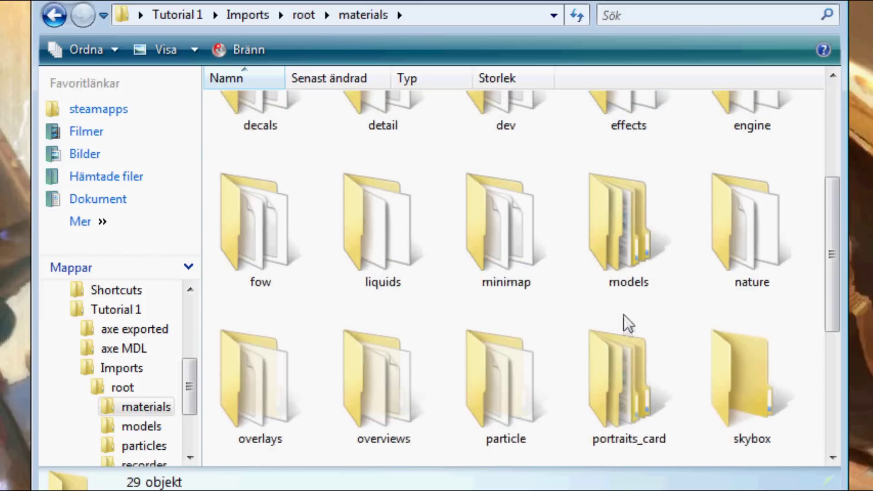
pyautogui.doubleClick(630, 251)
pyautogui.doubleClick(536, 301)
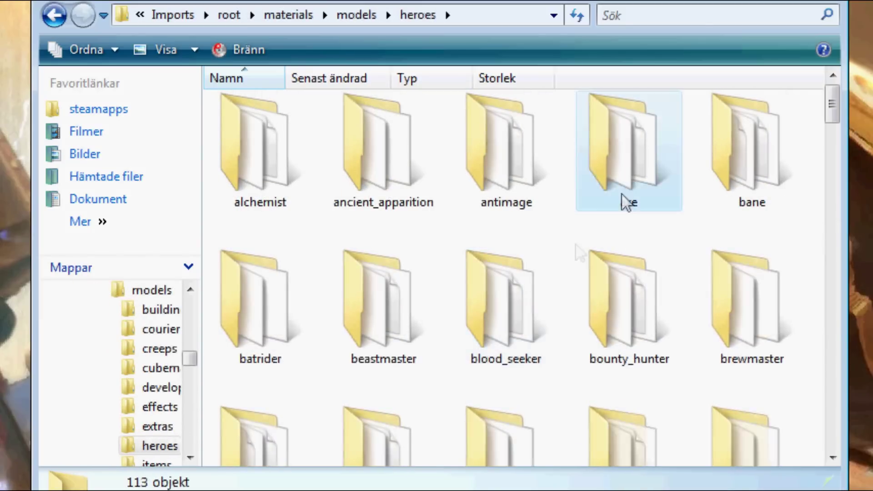
pyautogui.doubleClick(621, 199)
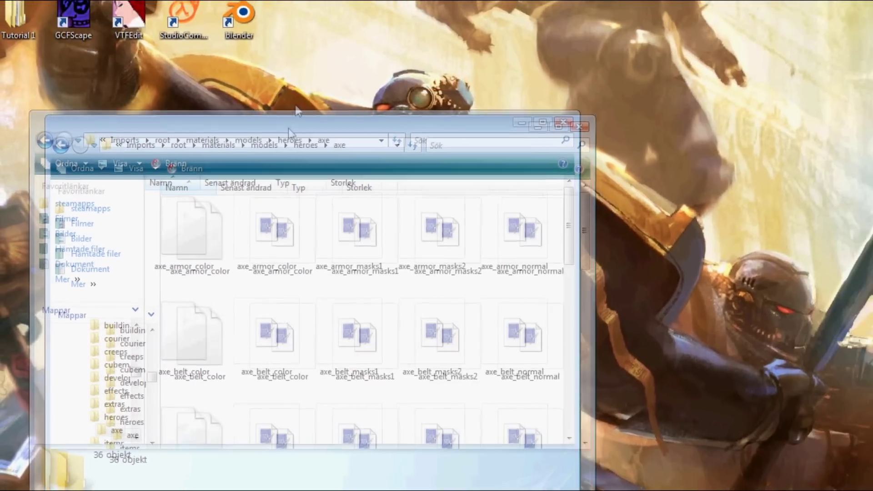
# Step: Launch VTFEdit and arrange it beside the Explorer window
pyautogui.doubleClick(126, 41)
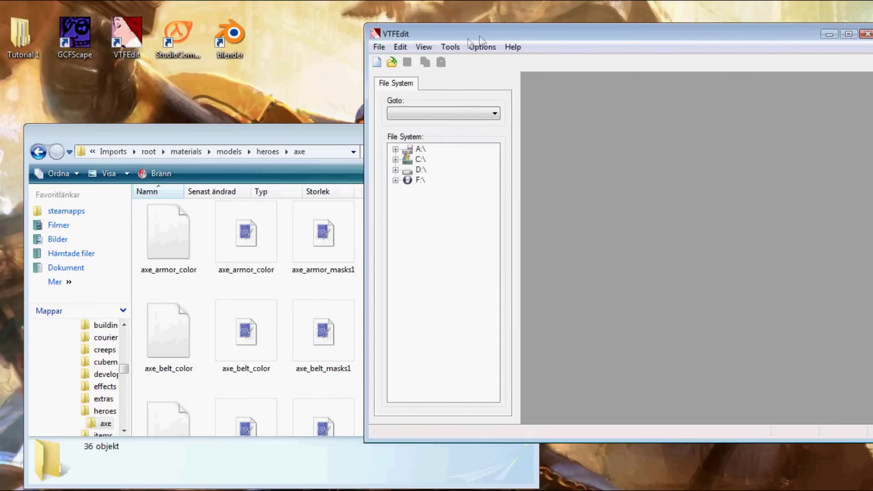
pyautogui.moveTo(480, 39); pyautogui.dragTo(596, 20)
pyautogui.moveTo(371, 103); pyautogui.dragTo(345, 99)
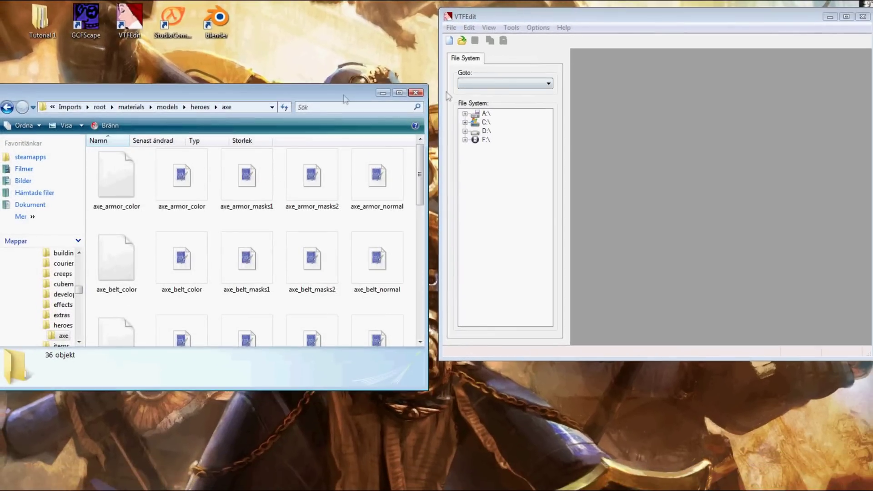
pyautogui.moveTo(518, 16); pyautogui.dragTo(516, 32)
# Step: Open axe_armor_color.vtf using the axe folder path in the Open dialog
pyautogui.click(460, 56)
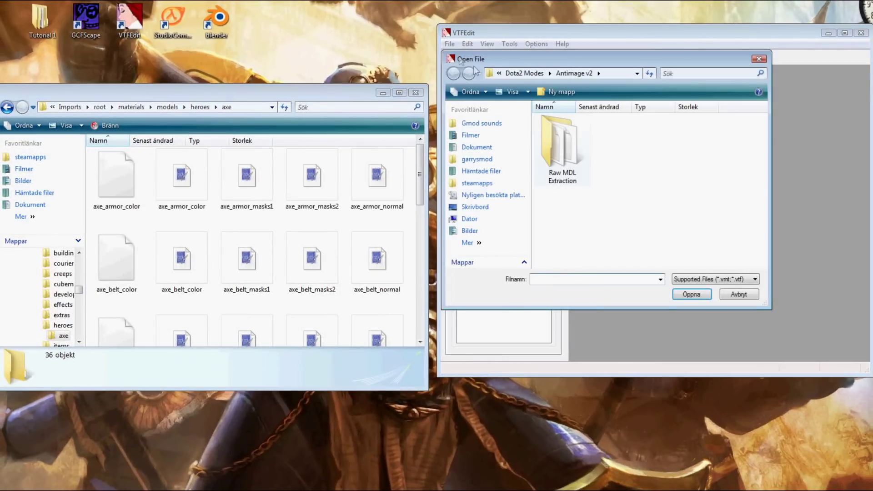
pyautogui.click(251, 109)
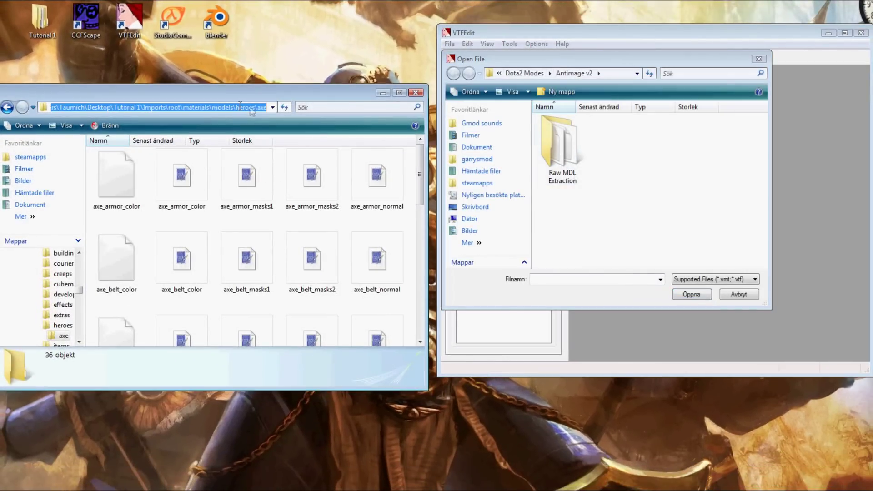
pyautogui.click(604, 73)
pyautogui.press('Return')
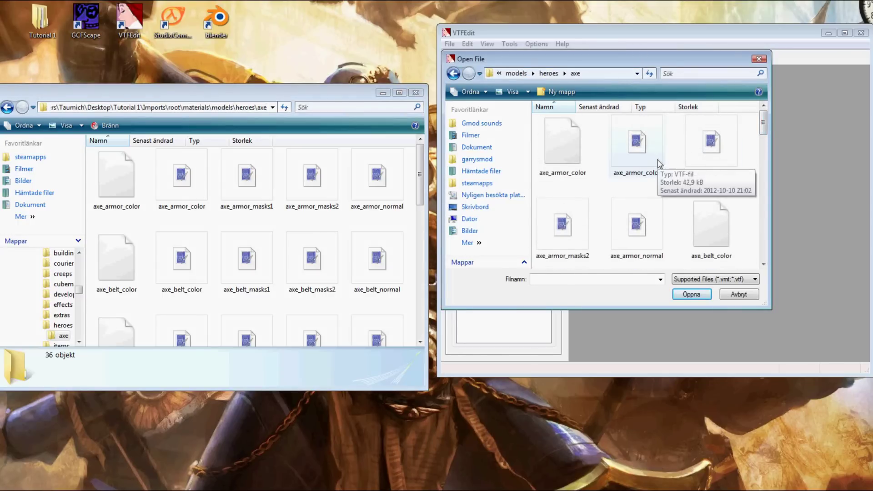
pyautogui.click(642, 170)
pyautogui.click(693, 294)
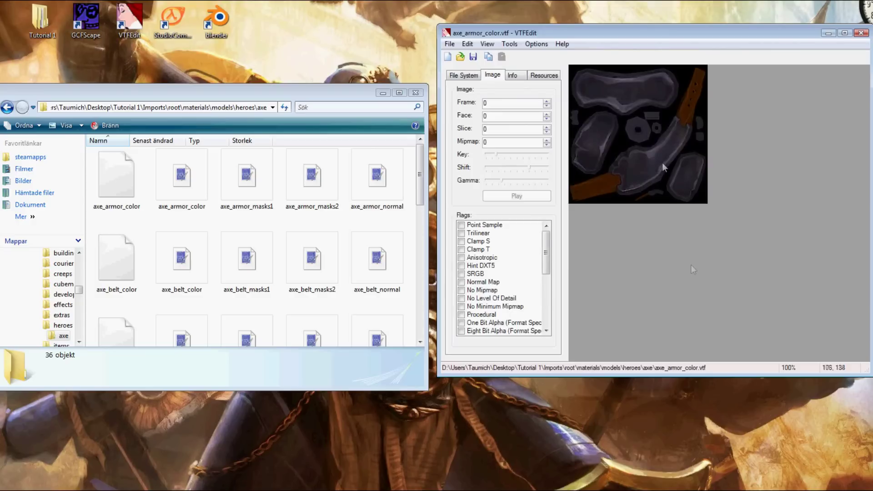
# Step: Open the axe_body_color texture in VTFEdit
pyautogui.click(450, 44)
pyautogui.click(470, 68)
pyautogui.scroll(-2, 710, 157)
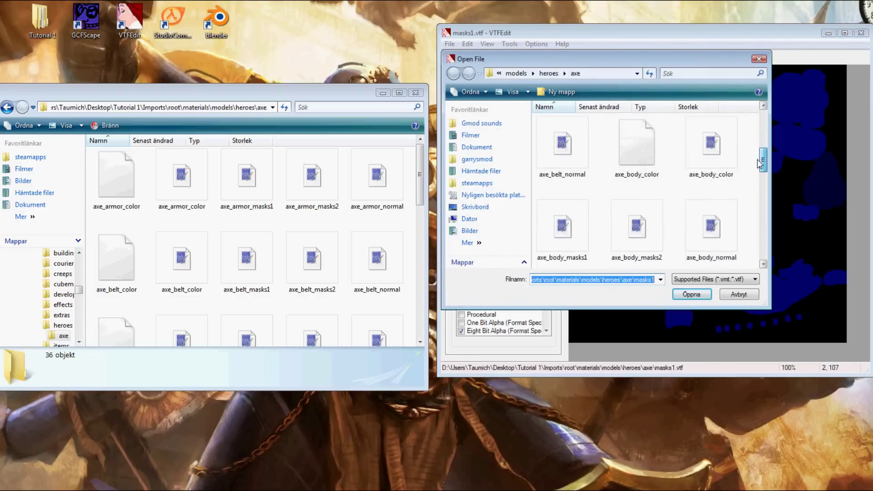
pyautogui.click(711, 146)
pyautogui.click(685, 296)
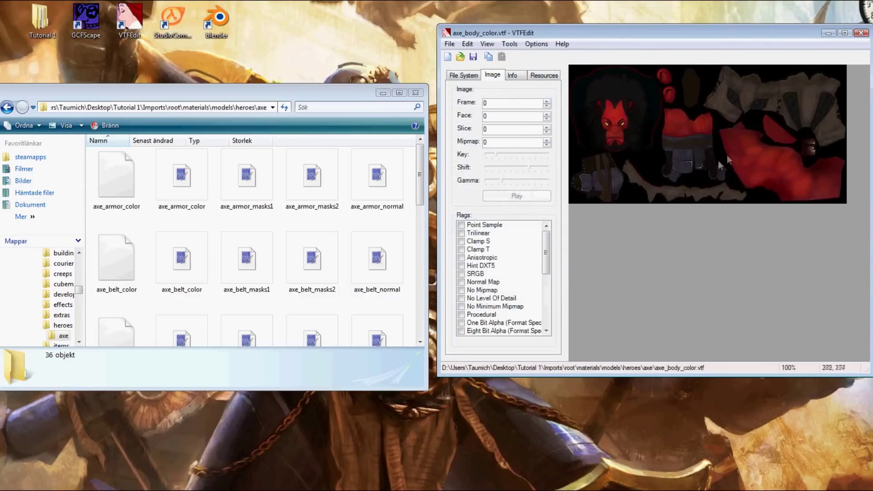
# Step: Export axe_body_color as a TGA image into Tutorial 1\Texture
pyautogui.click(450, 44)
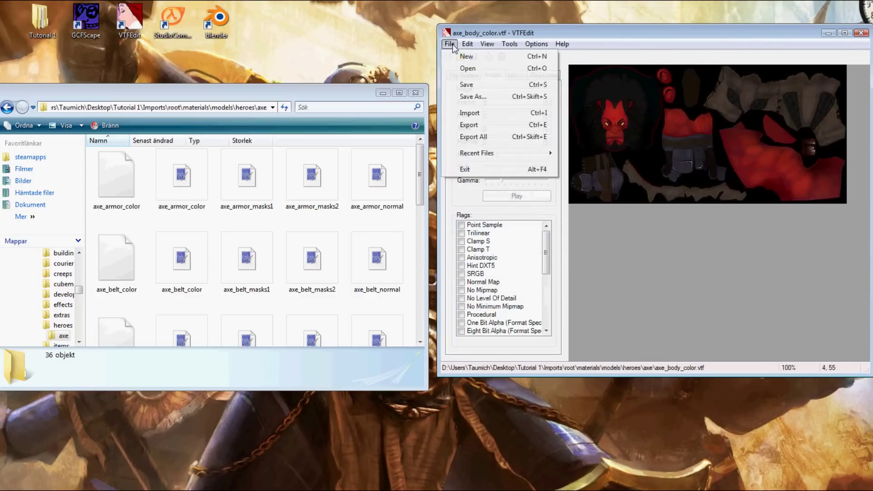
pyautogui.click(469, 125)
pyautogui.doubleClick(581, 205)
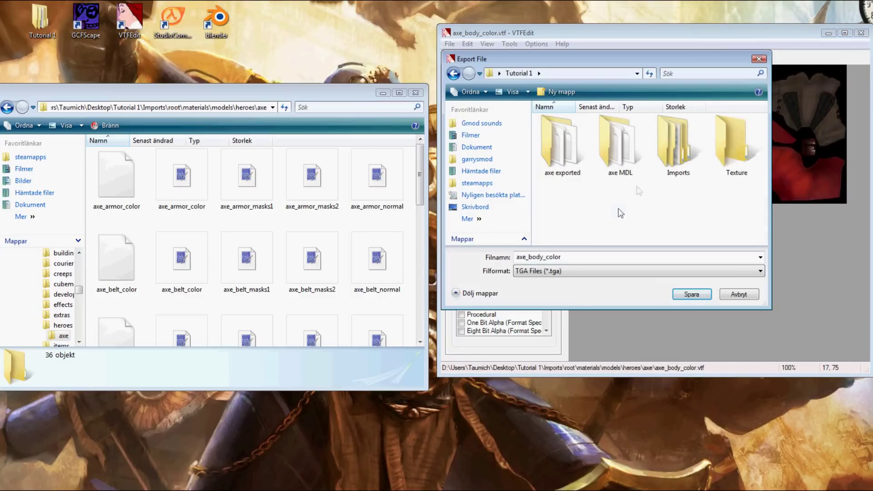
pyautogui.doubleClick(736, 154)
pyautogui.click(692, 294)
# Step: Reopen the Open dialog, browse its recent locations, then cancel the path edit
pyautogui.click(450, 44)
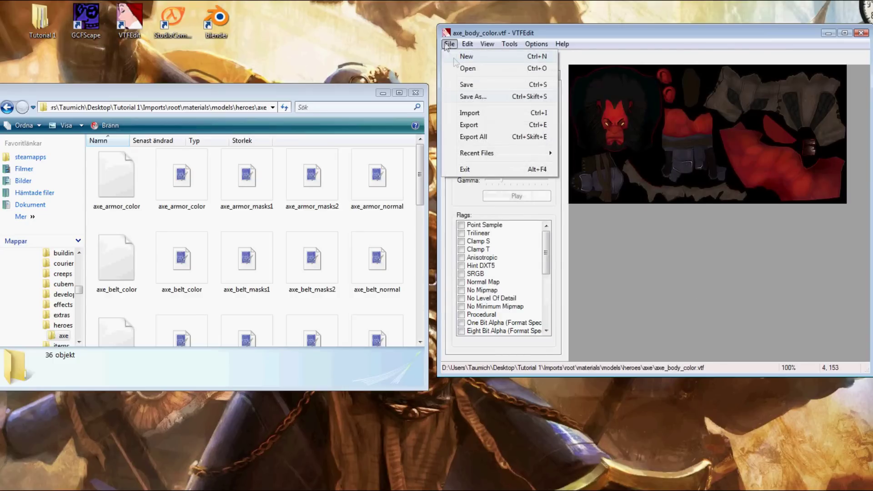
pyautogui.click(505, 71)
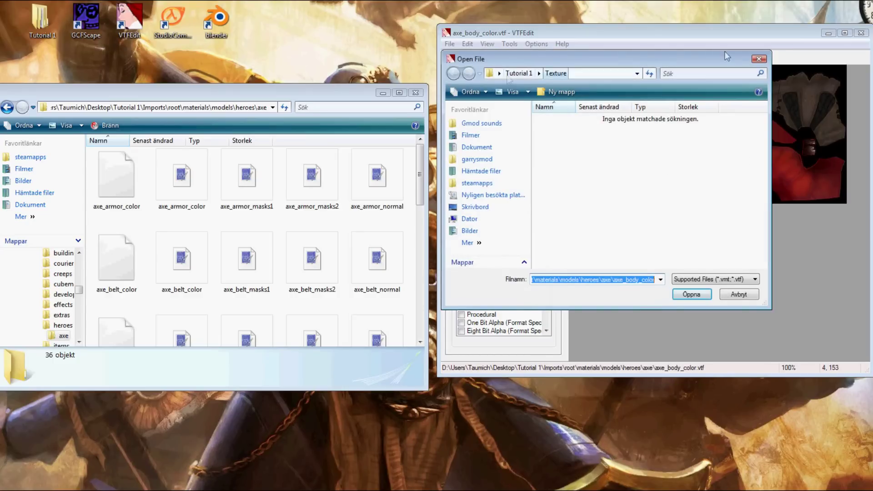
pyautogui.click(759, 59)
pyautogui.click(450, 43)
pyautogui.click(461, 65)
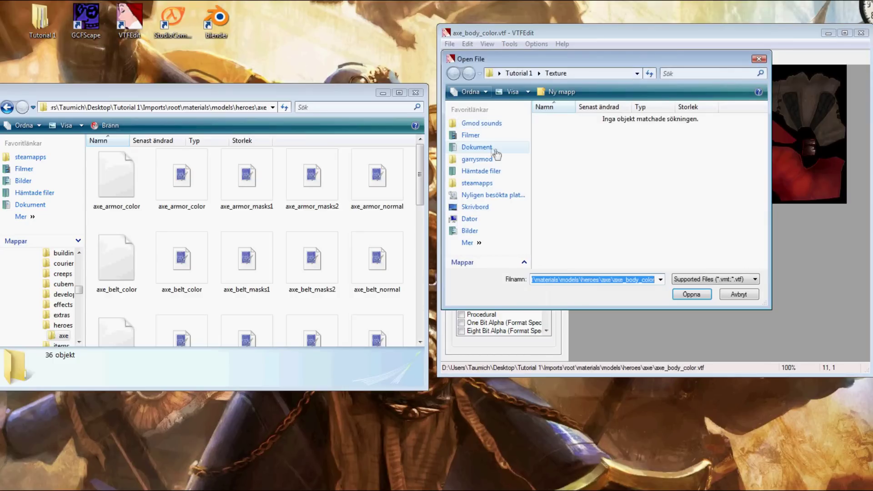
pyautogui.click(498, 73)
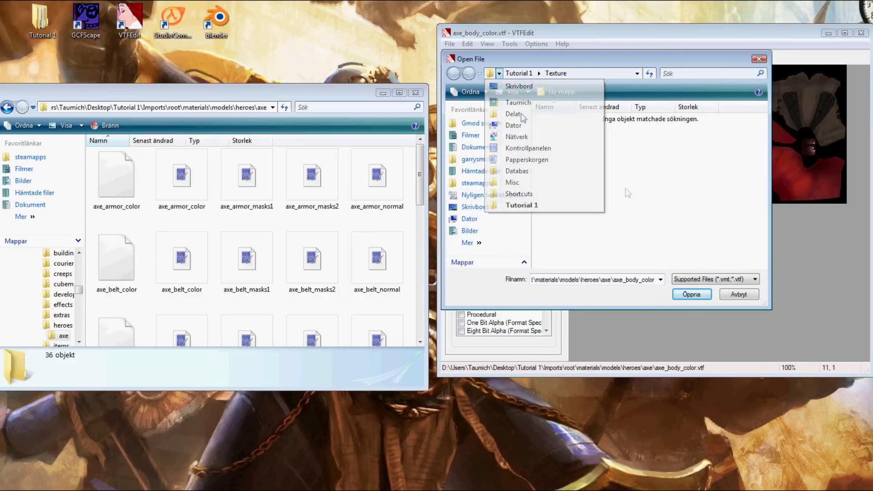
pyautogui.click(478, 73)
pyautogui.click(580, 73)
pyautogui.press('Escape')
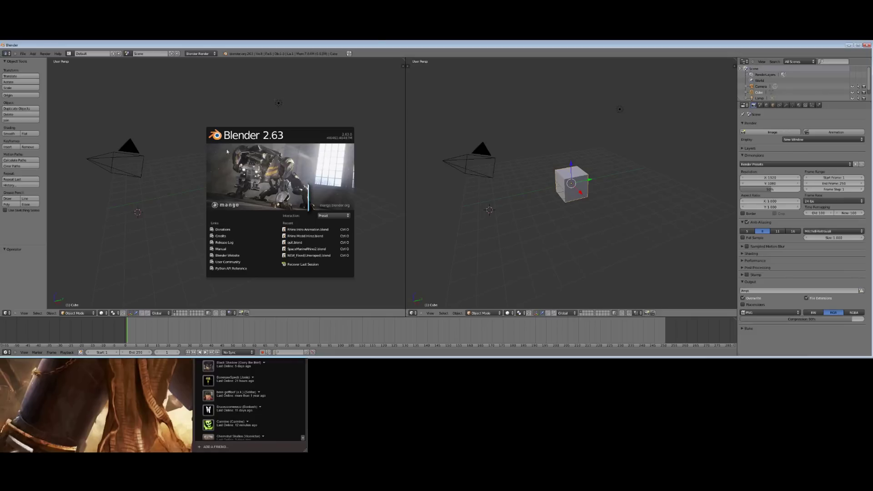
# Step: Dismiss the splash screen, split the workspace into two 3D views, and open File
pyautogui.click(406, 79)
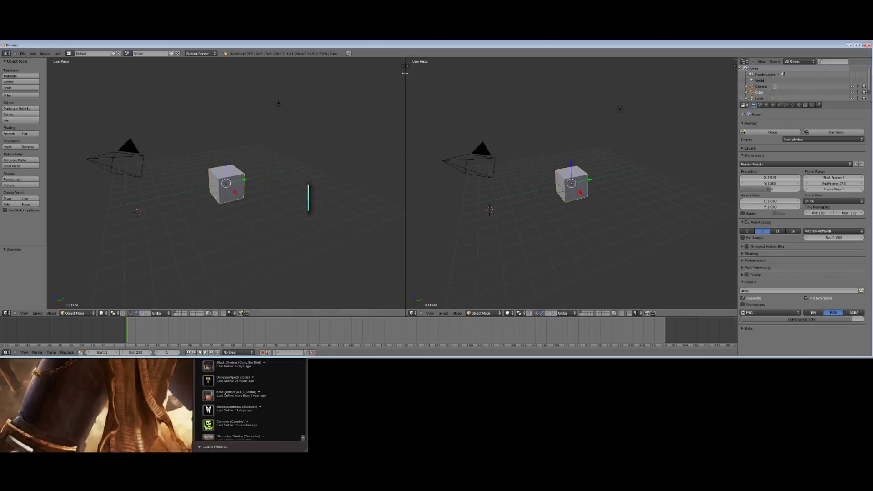
pyautogui.moveTo(406, 74); pyautogui.dragTo(309, 77)
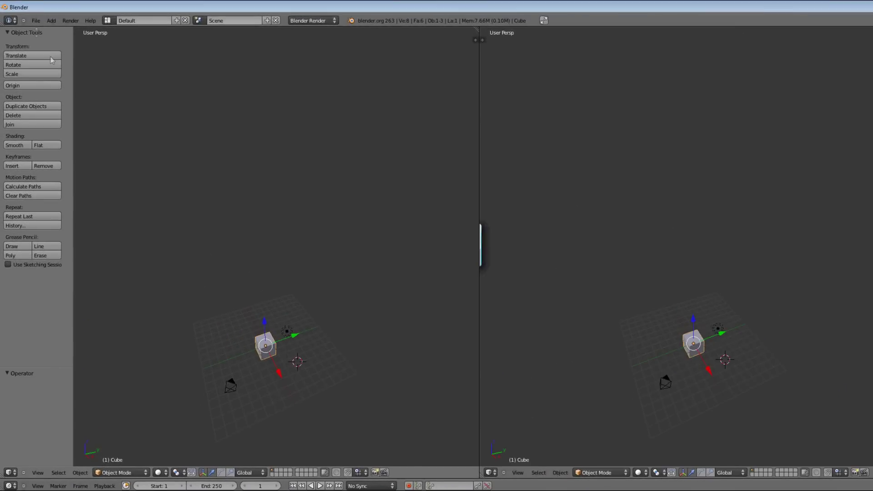
pyautogui.click(36, 21)
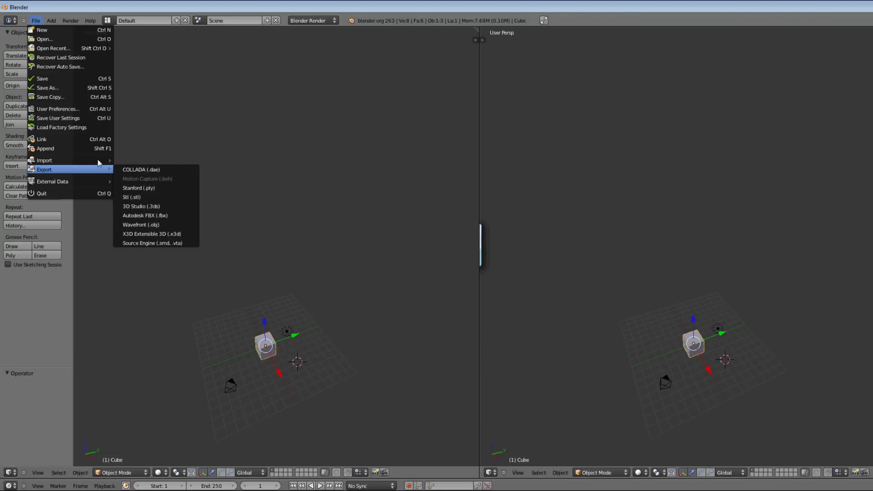
pyautogui.moveTo(44, 160)
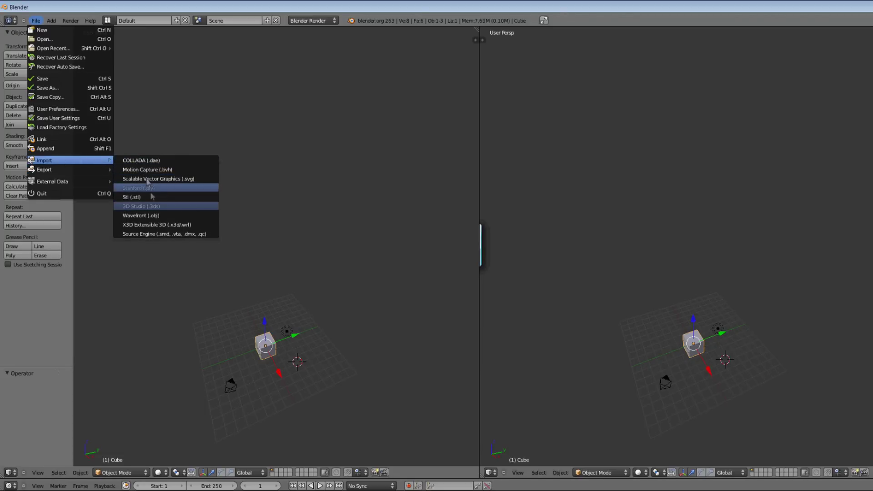
# Step: Start a Source Engine (.smd) import and browse to Desktop > Tutorial 1 > axe exported
pyautogui.click(146, 234)
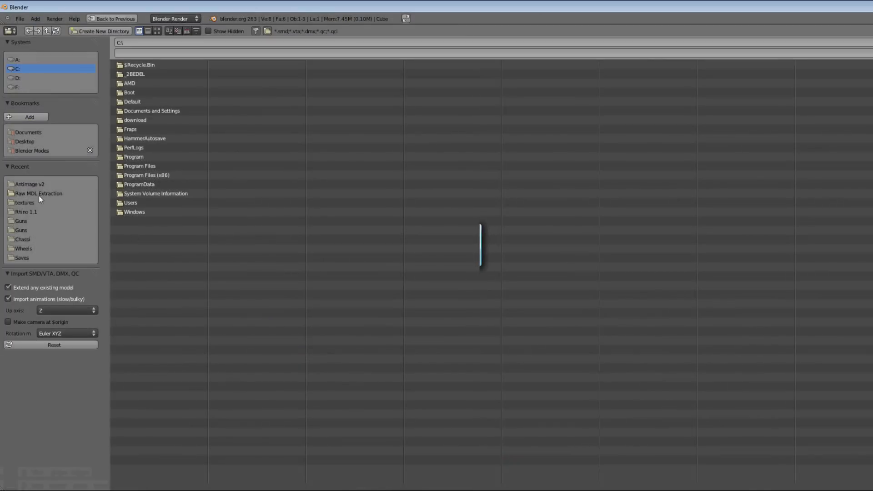
pyautogui.click(27, 141)
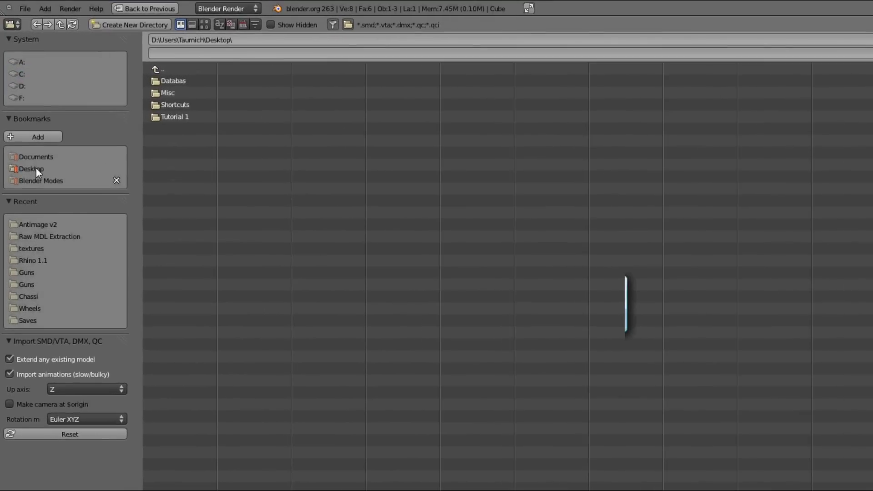
pyautogui.click(179, 117)
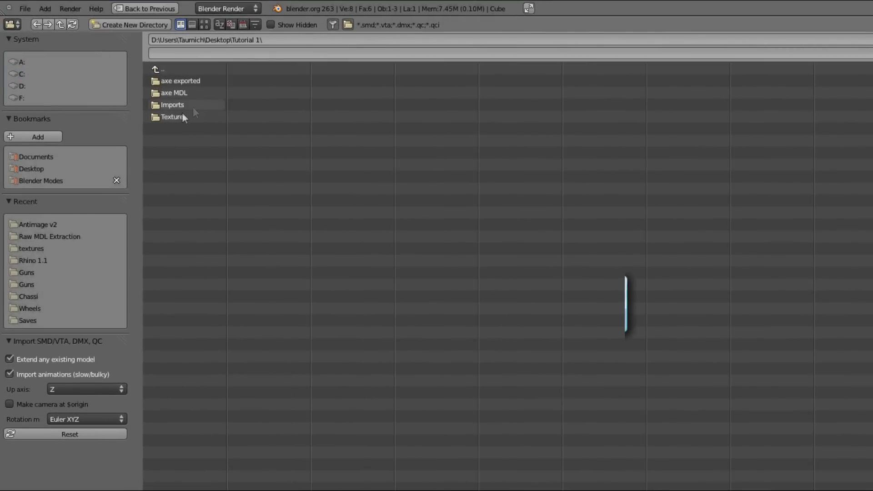
pyautogui.click(198, 83)
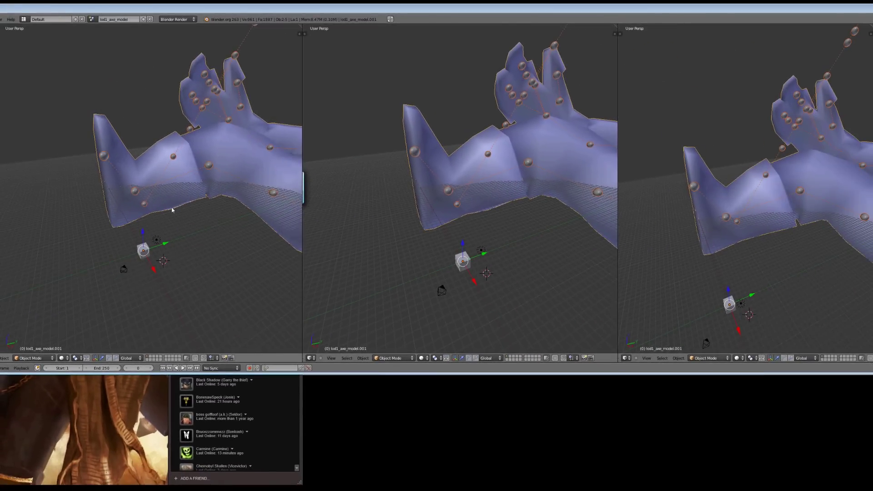
# Step: Orbit the left and middle 3D views, widen the middle one, and select the Axe armature
pyautogui.moveTo(173, 210); pyautogui.dragTo(193, 213, button='middle')
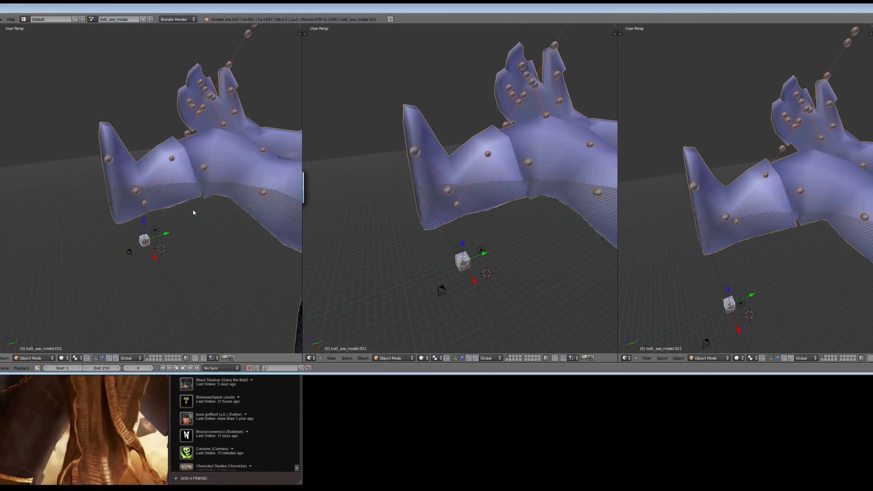
pyautogui.moveTo(471, 212)
pyautogui.mouseDown(button='middle')
pyautogui.moveTo(496, 214)
pyautogui.moveTo(481, 237)
pyautogui.mouseUp(button='middle')
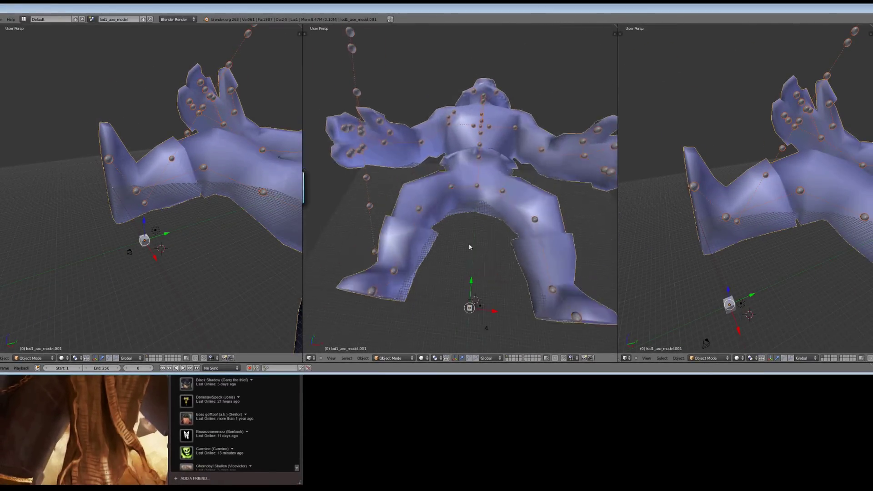
pyautogui.scroll(2, 480, 236)
pyautogui.moveTo(619, 219); pyautogui.dragTo(660, 219)
pyautogui.scroll(-2, 494, 298)
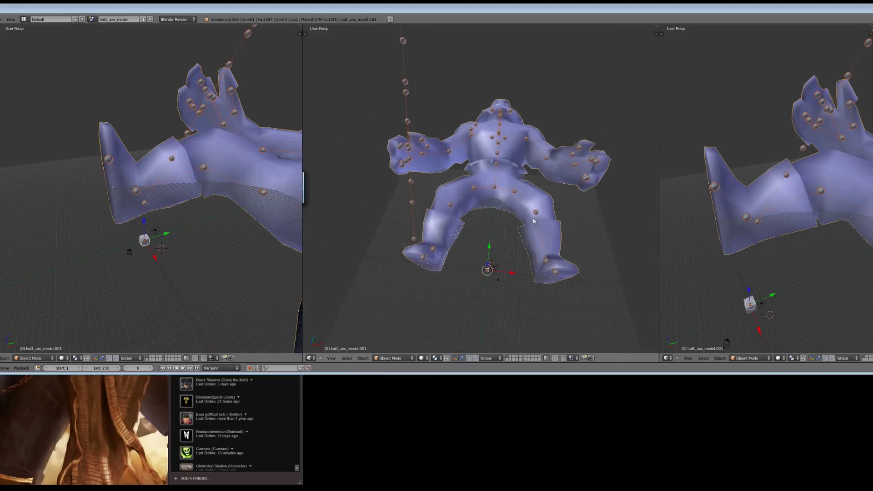
pyautogui.moveTo(490, 267); pyautogui.dragTo(508, 274, button='middle')
pyautogui.scroll(2, 516, 247)
pyautogui.scroll(-1, 208, 213)
pyautogui.scroll(-3, 204, 208)
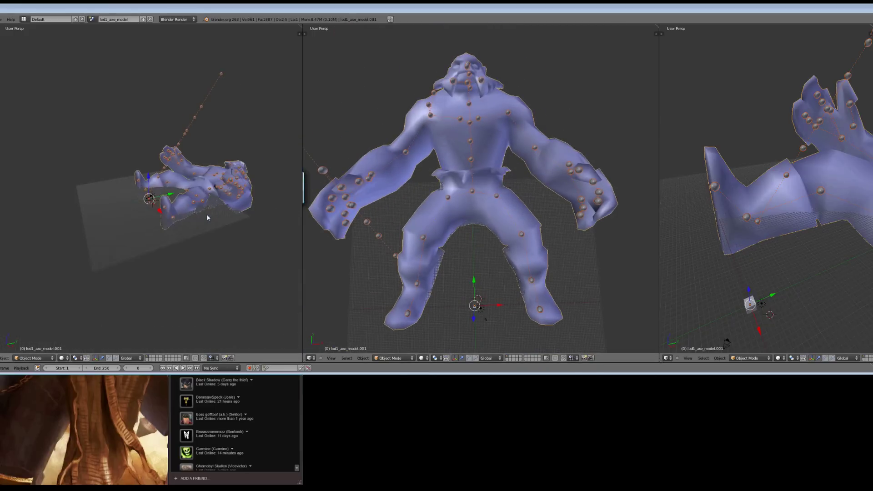
pyautogui.moveTo(197, 197); pyautogui.dragTo(280, 242, button='middle')
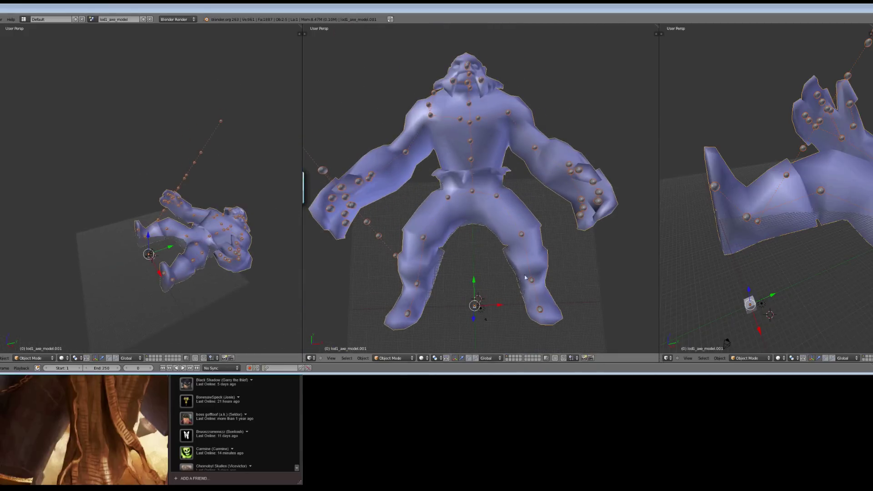
pyautogui.rightClick(540, 312)
# Step: Rotate the Axe armature 90 degrees about global X, then orbit to check it stands upright
pyautogui.press('r')
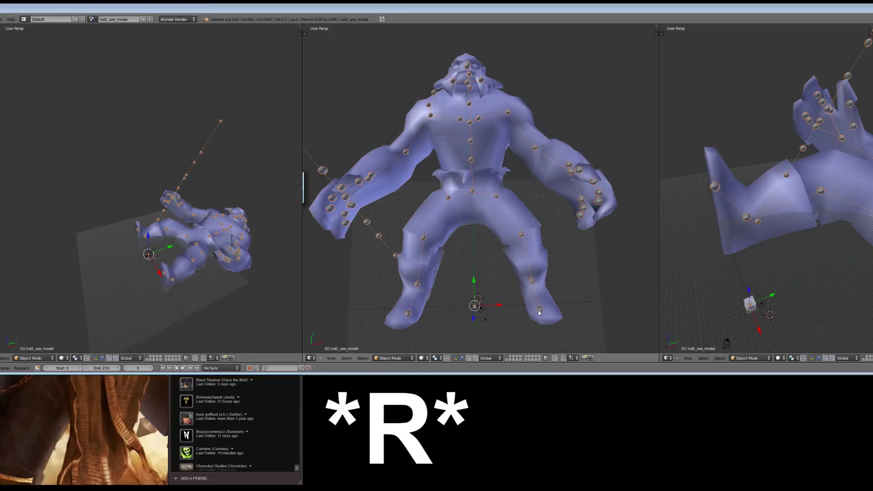
pyautogui.press('r')
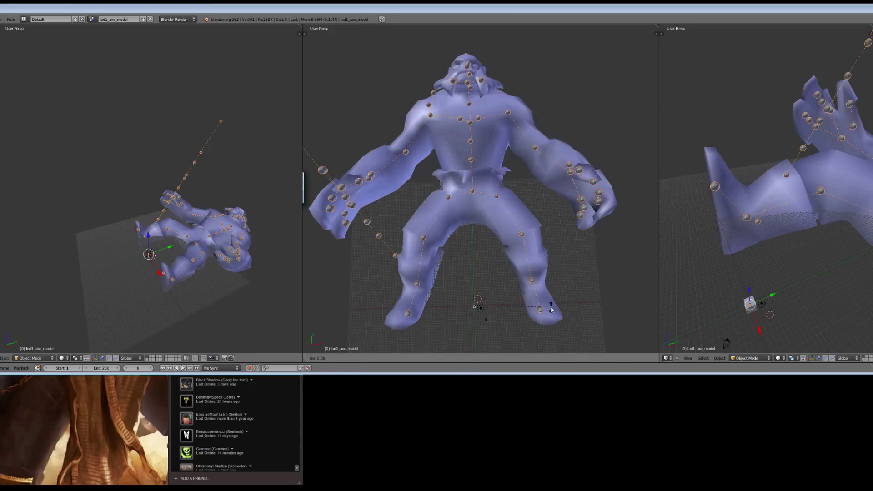
pyautogui.press('x')
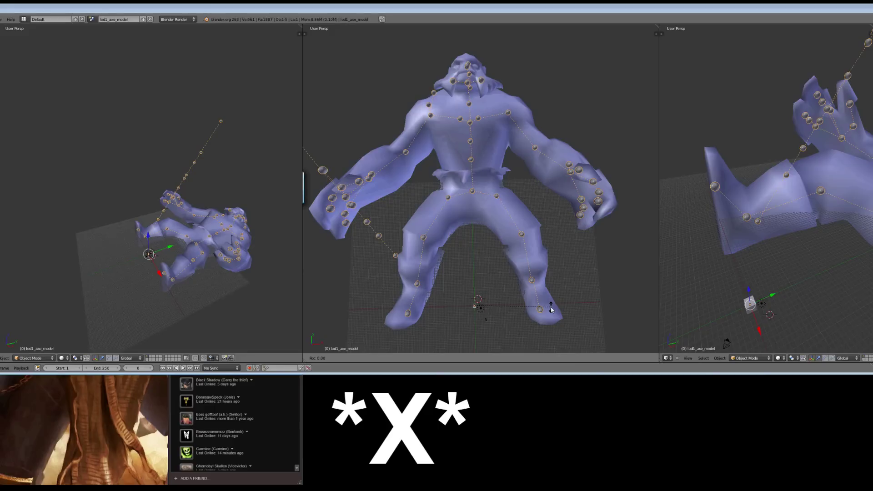
pyautogui.press('x')
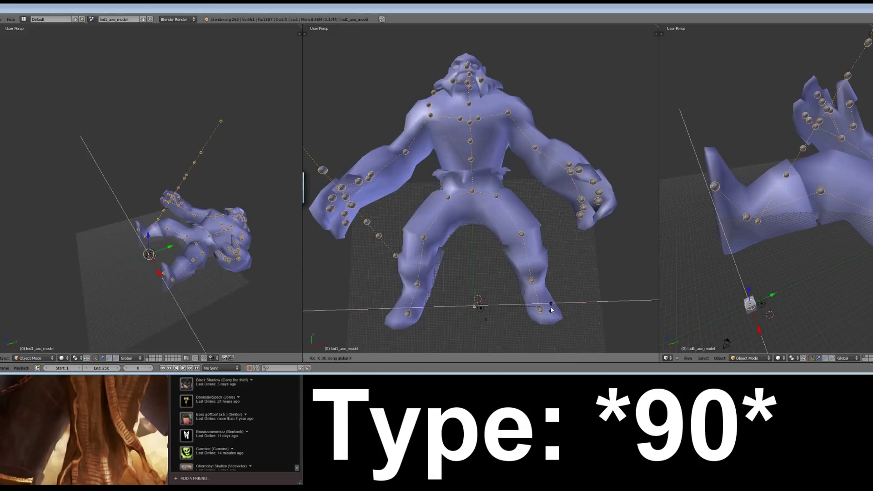
pyautogui.write('90')
pyautogui.press('Return')
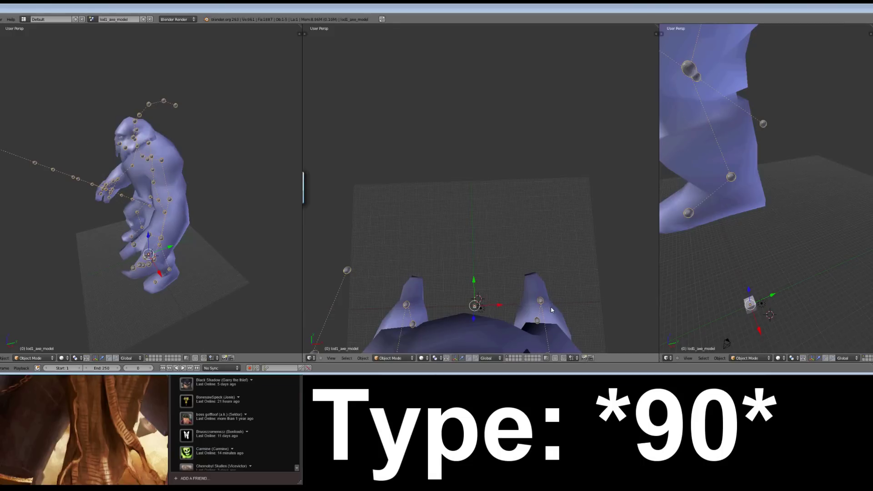
pyautogui.moveTo(534, 295)
pyautogui.mouseDown(button='middle')
pyautogui.moveTo(550, 275)
pyautogui.moveTo(543, 266)
pyautogui.mouseUp(button='middle')
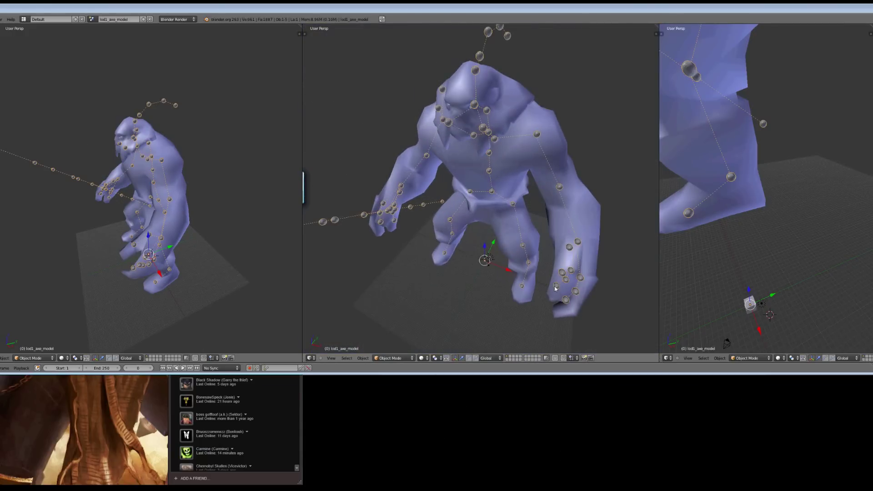
pyautogui.moveTo(676, 266)
pyautogui.mouseDown(button='middle')
pyautogui.moveTo(698, 258)
pyautogui.moveTo(761, 277)
pyautogui.mouseUp(button='middle')
pyautogui.scroll(-3, 698, 257)
pyautogui.scroll(-4, 697, 258)
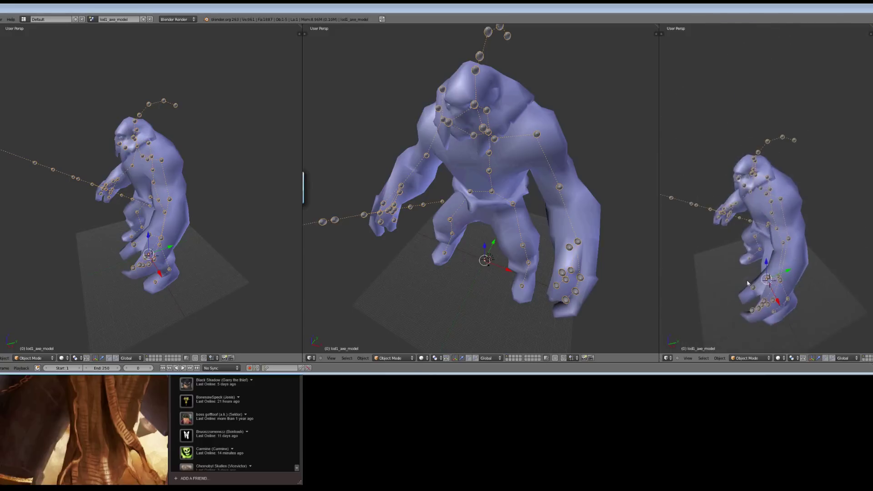
pyautogui.scroll(2, 760, 278)
pyautogui.scroll(3, 761, 278)
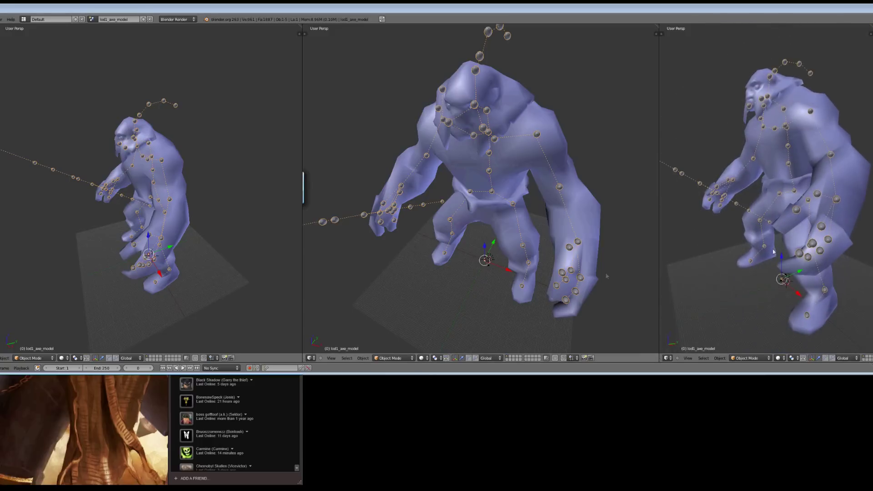
# Step: Set the left 3D view's display shading to Texture
pyautogui.moveTo(202, 254); pyautogui.dragTo(157, 287, button='middle')
pyautogui.click(62, 358)
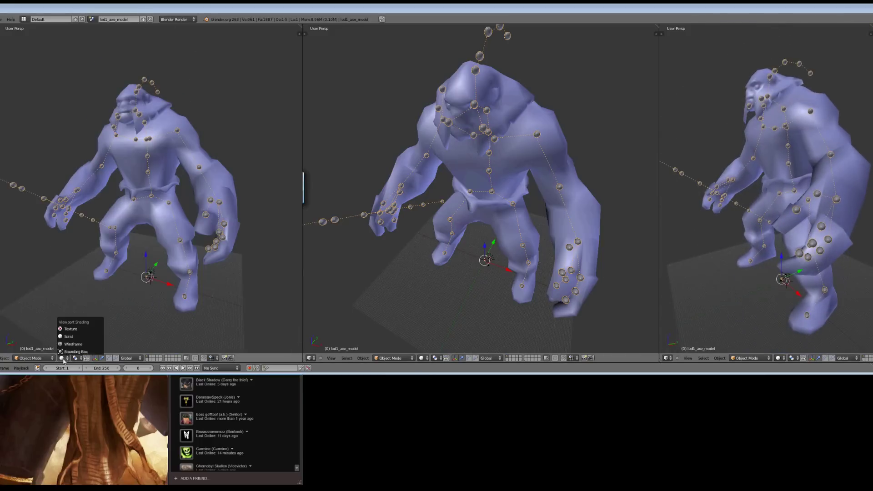
pyautogui.click(79, 333)
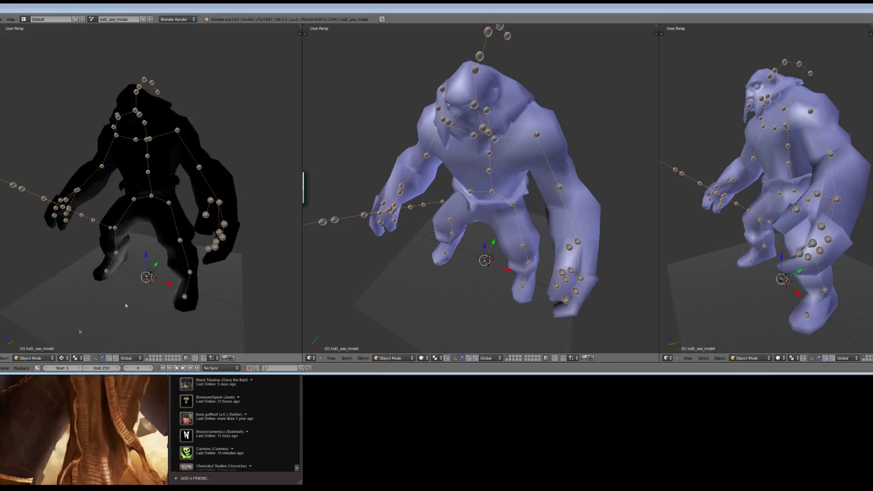
# Step: Delete the Lamp at the scene origin
pyautogui.rightClick(151, 279)
pyautogui.press('x')
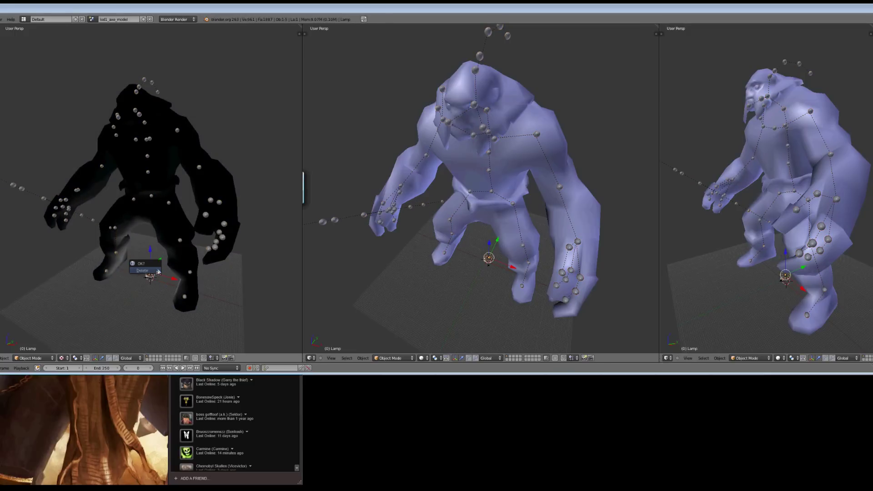
pyautogui.click(143, 271)
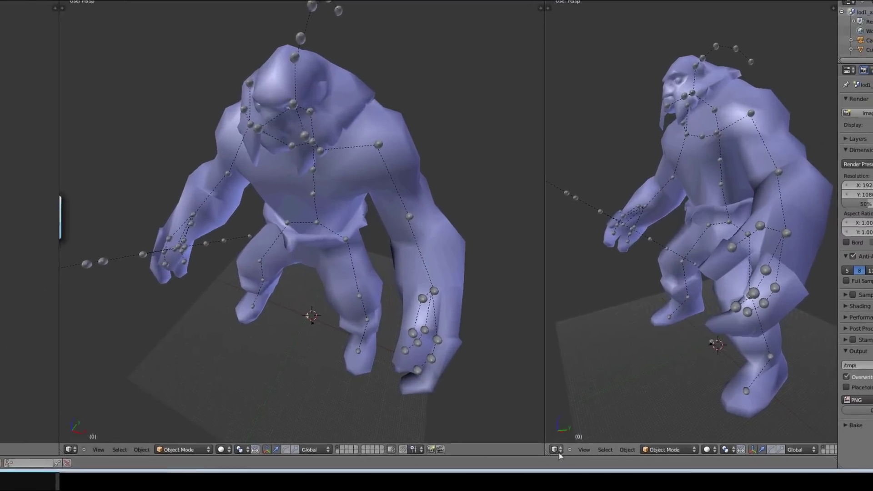
pyautogui.click(667, 358)
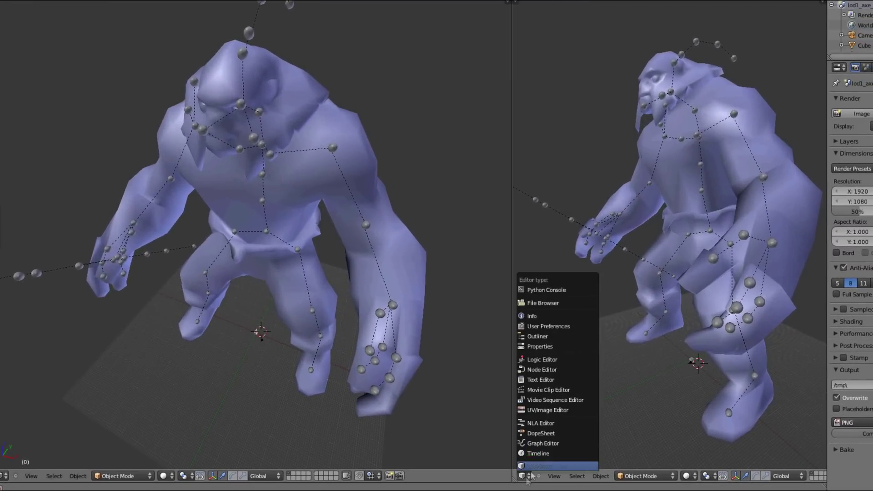
# Step: Make the right editor a UV/Image Editor and select the whole Axe mesh in Edit Mode
pyautogui.click(543, 412)
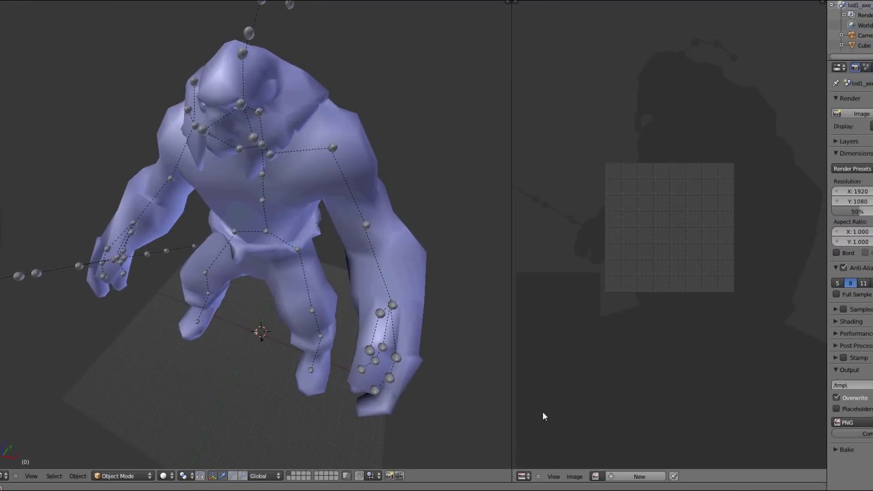
pyautogui.scroll(1, 627, 248)
pyautogui.scroll(1, 663, 287)
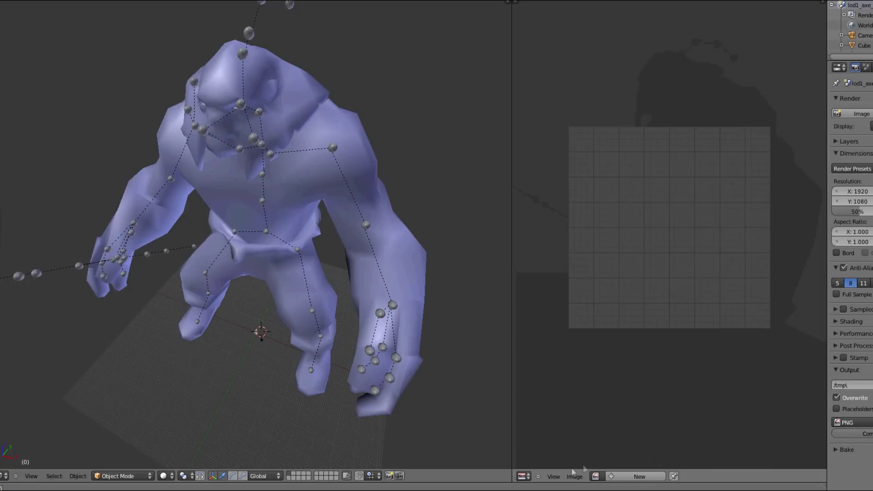
pyautogui.rightClick(282, 207)
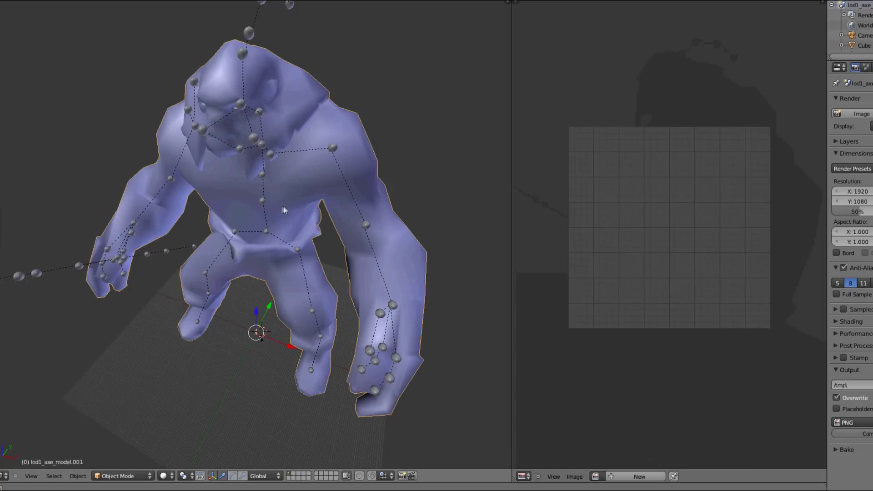
pyautogui.press('Tab')
pyautogui.scroll(-2, 653, 303)
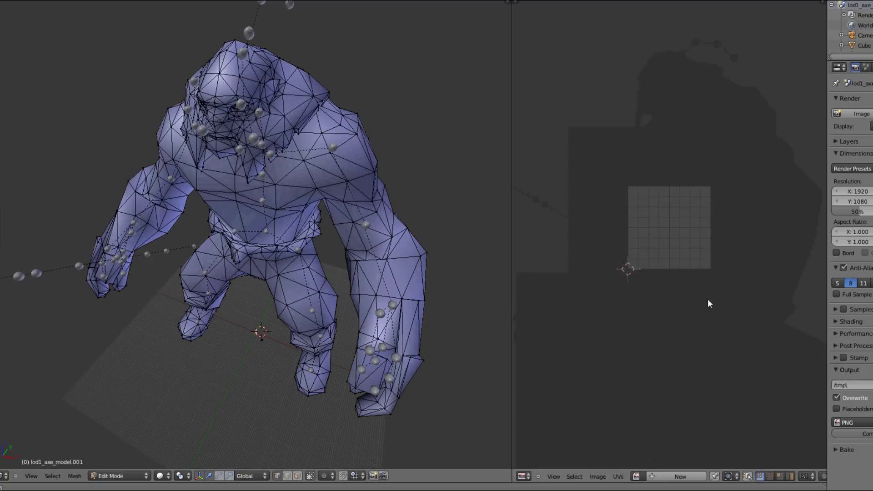
pyautogui.scroll(1, 604, 293)
pyautogui.press('a')
pyautogui.scroll(1, 673, 327)
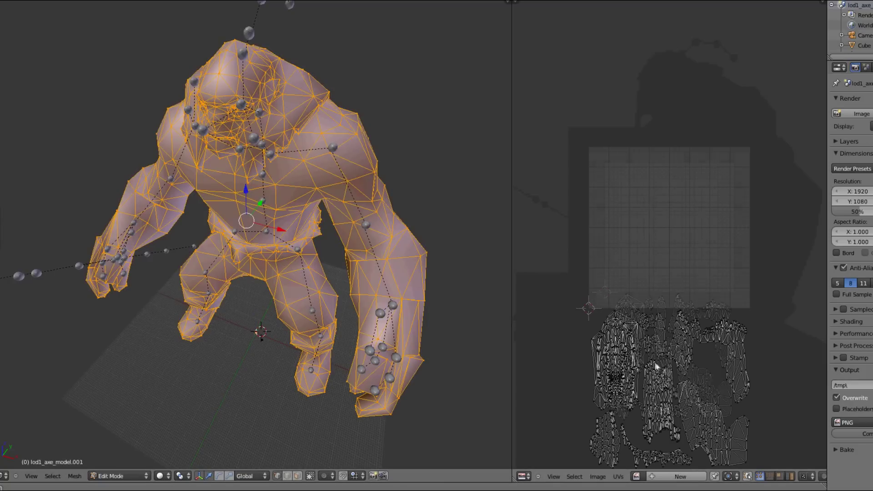
# Step: Browse Open Image to the Tutorial 1 Texture folder
pyautogui.click(599, 478)
pyautogui.click(622, 462)
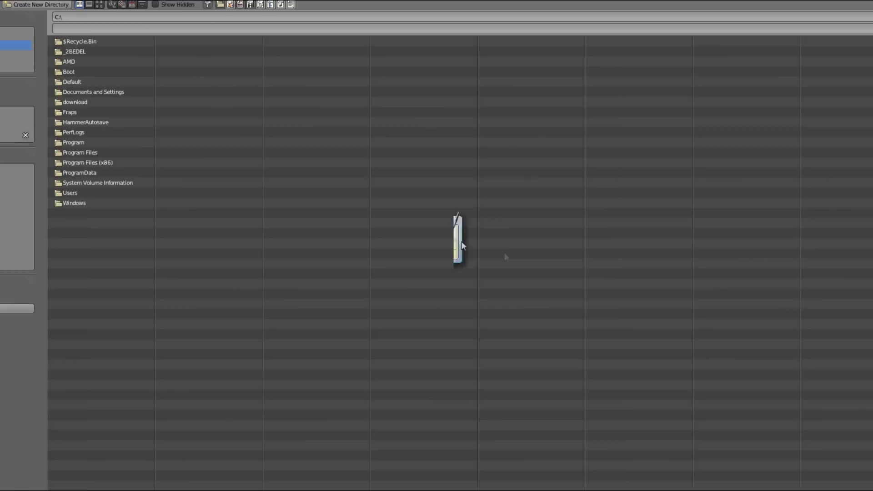
pyautogui.click(14, 127)
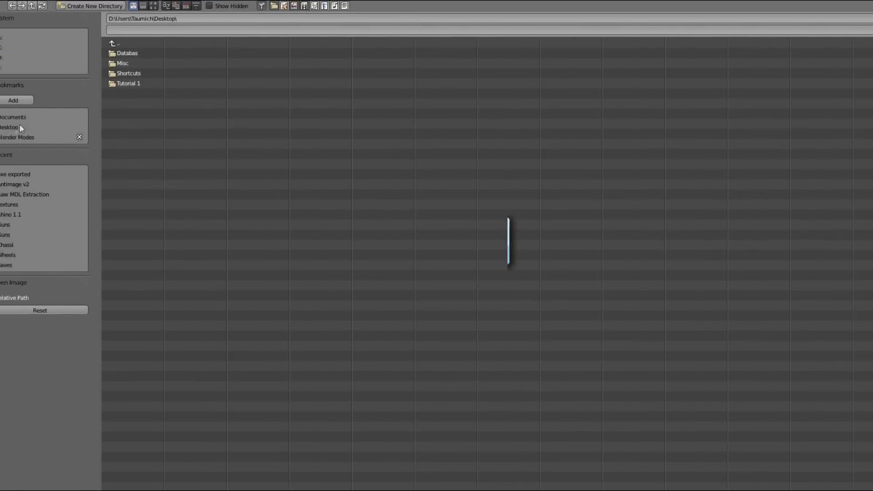
pyautogui.click(133, 82)
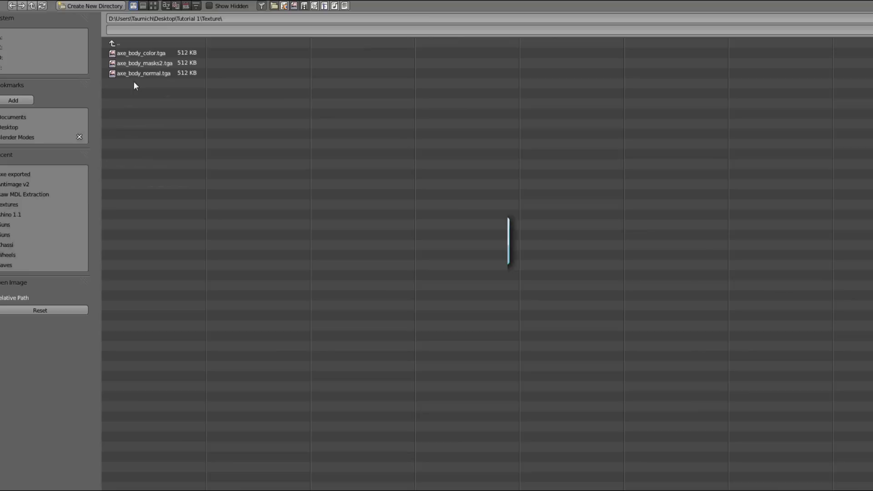
# Step: Load axe_body_color.tga, leave Edit Mode, and set the middle view's shading to Texture
pyautogui.doubleClick(172, 53)
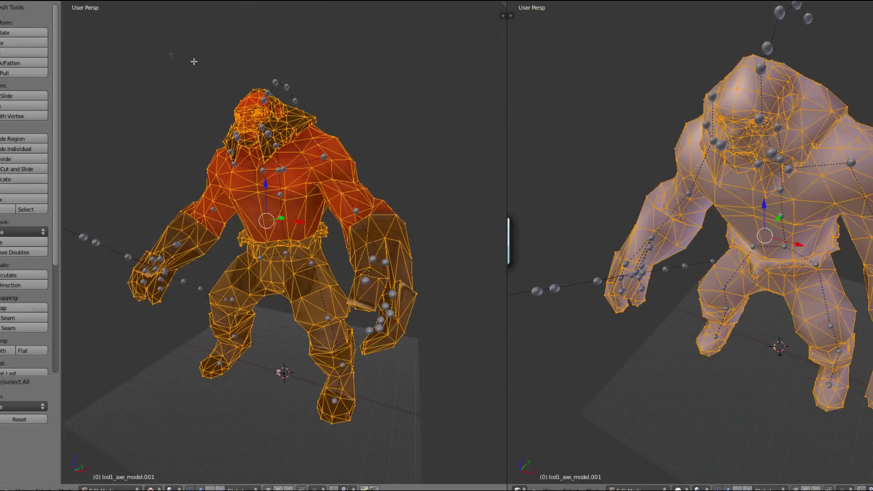
pyautogui.press('Tab')
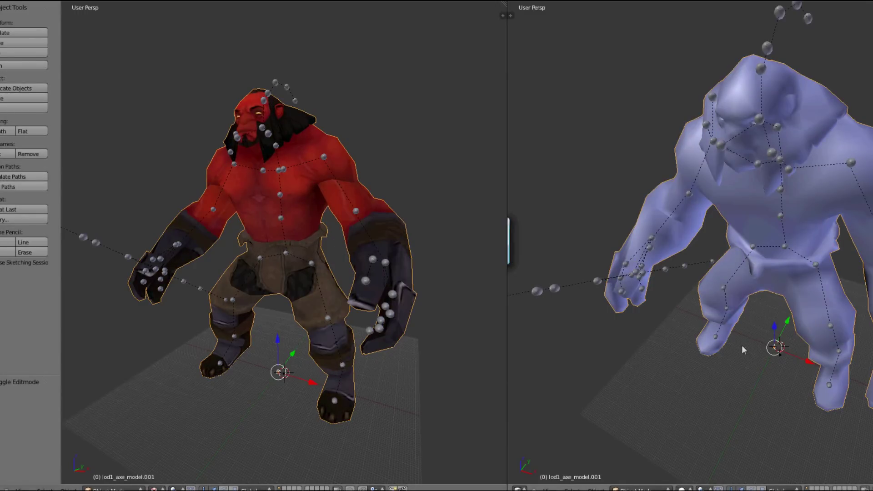
pyautogui.click(520, 489)
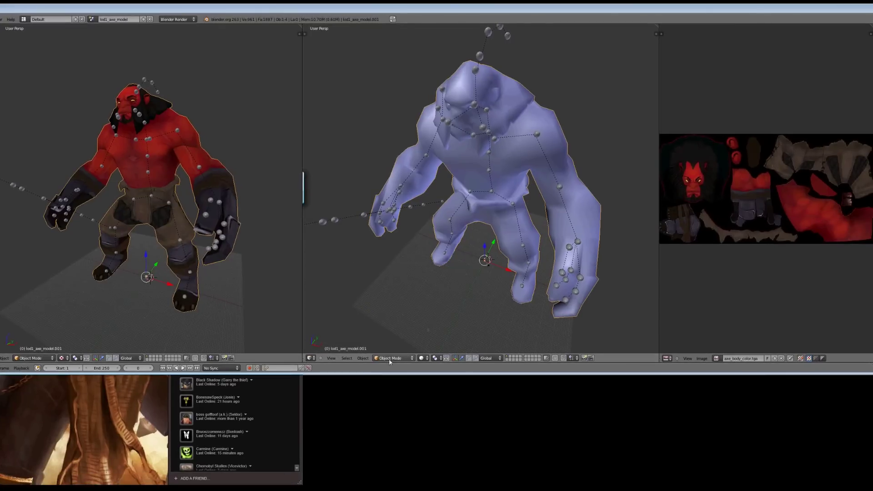
pyautogui.click(429, 359)
pyautogui.click(437, 330)
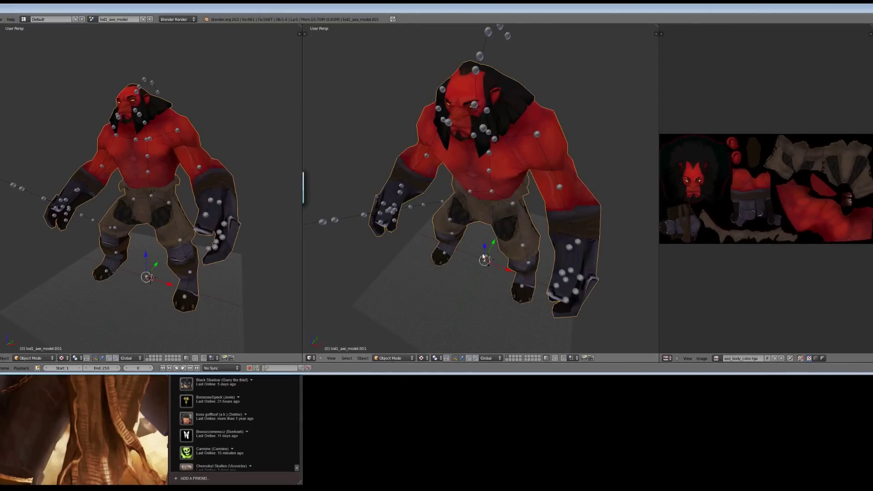